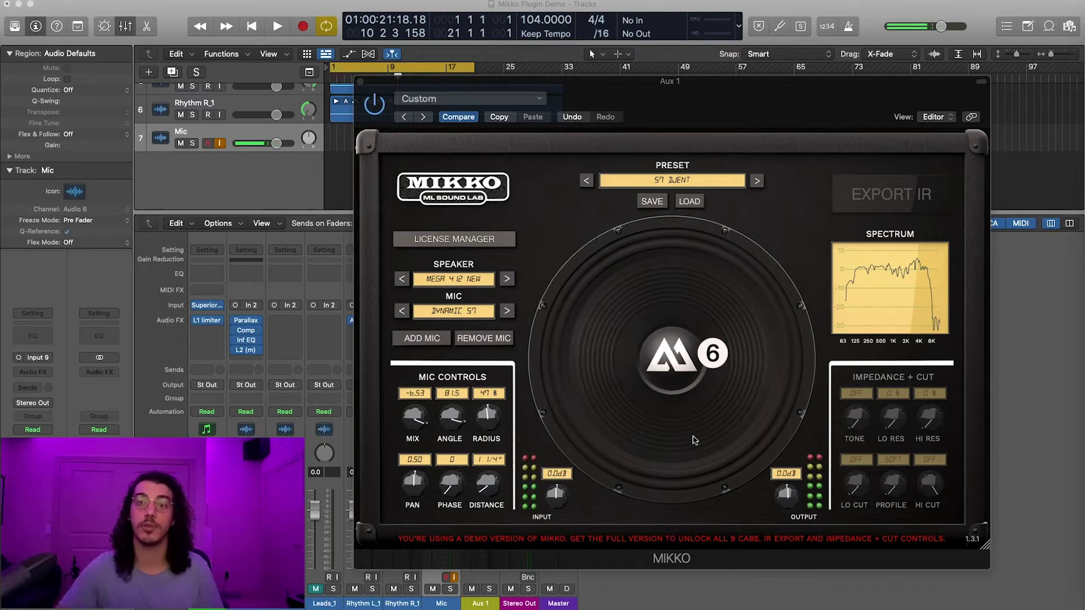
Reposition the MIKKO window and review the available speaker cabinets, keeping MEGA 412 NEW selected
drag(792, 93, 726, 115)
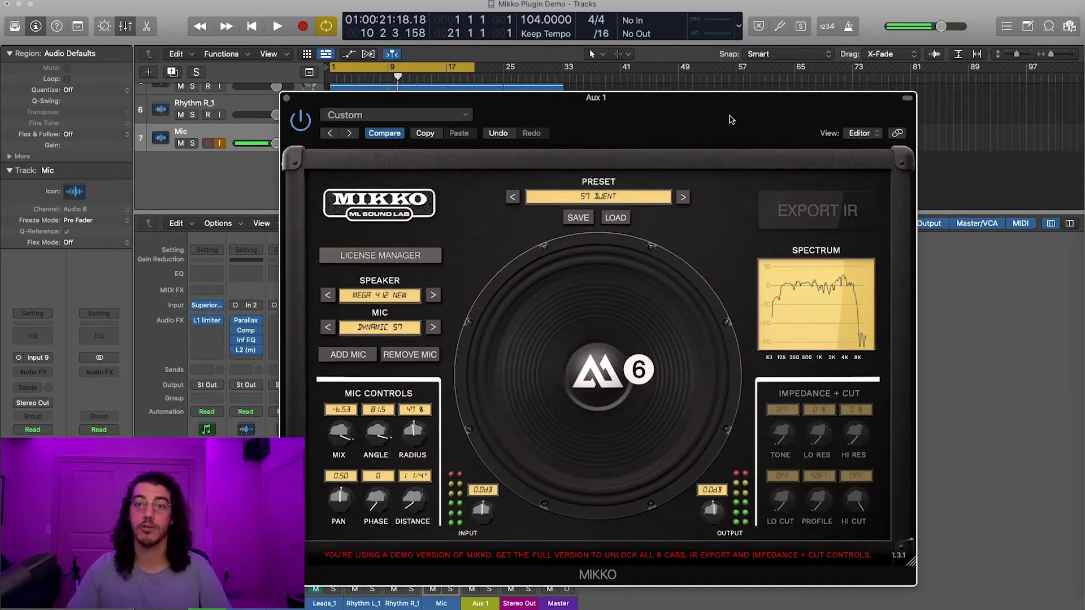
drag(730, 116, 710, 107)
drag(625, 108, 616, 96)
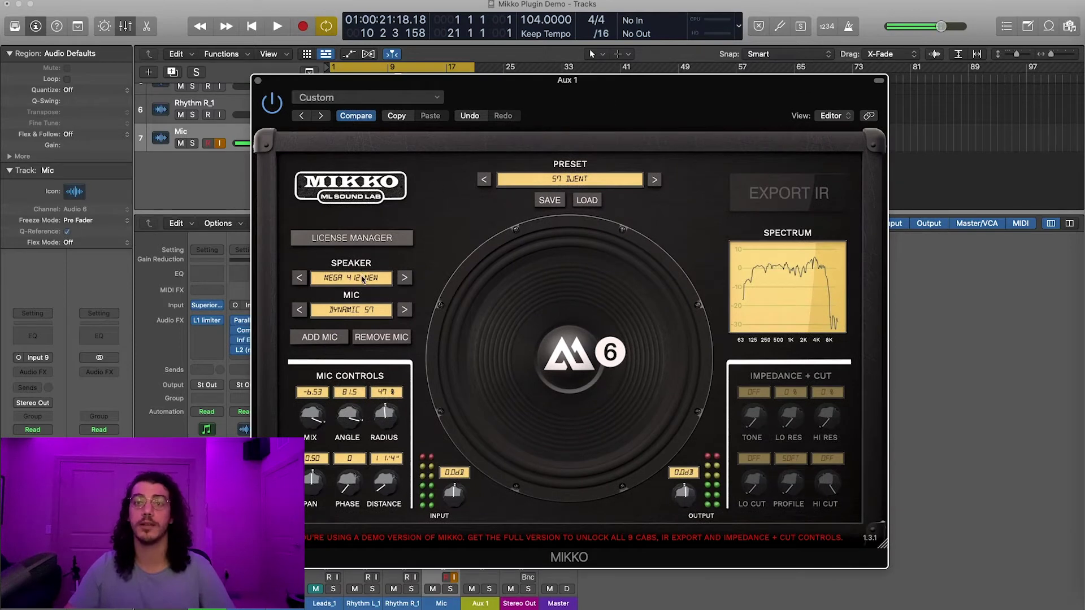
click(367, 280)
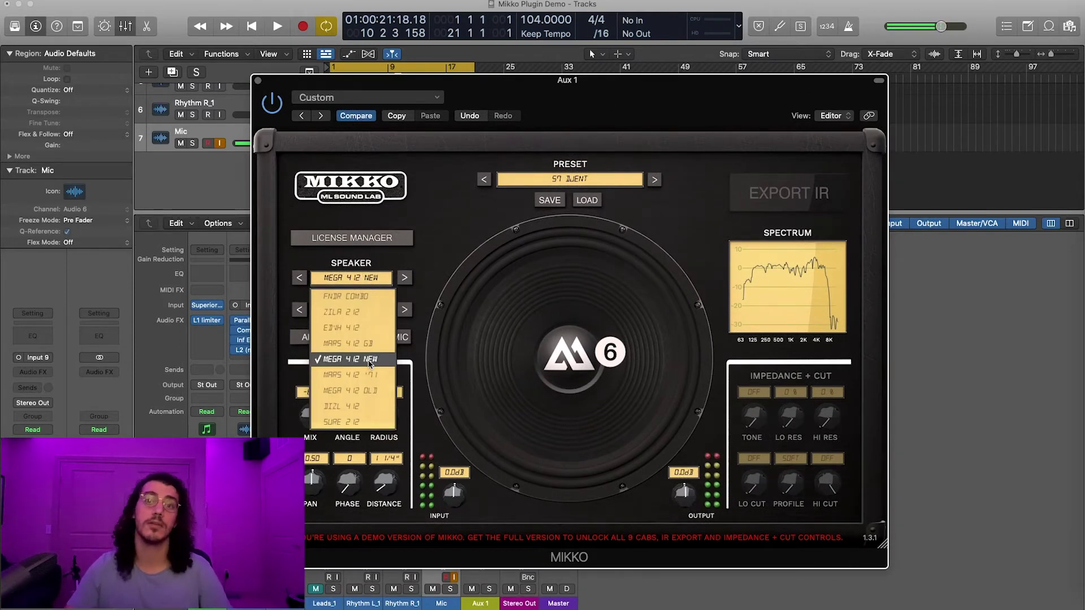
click(443, 255)
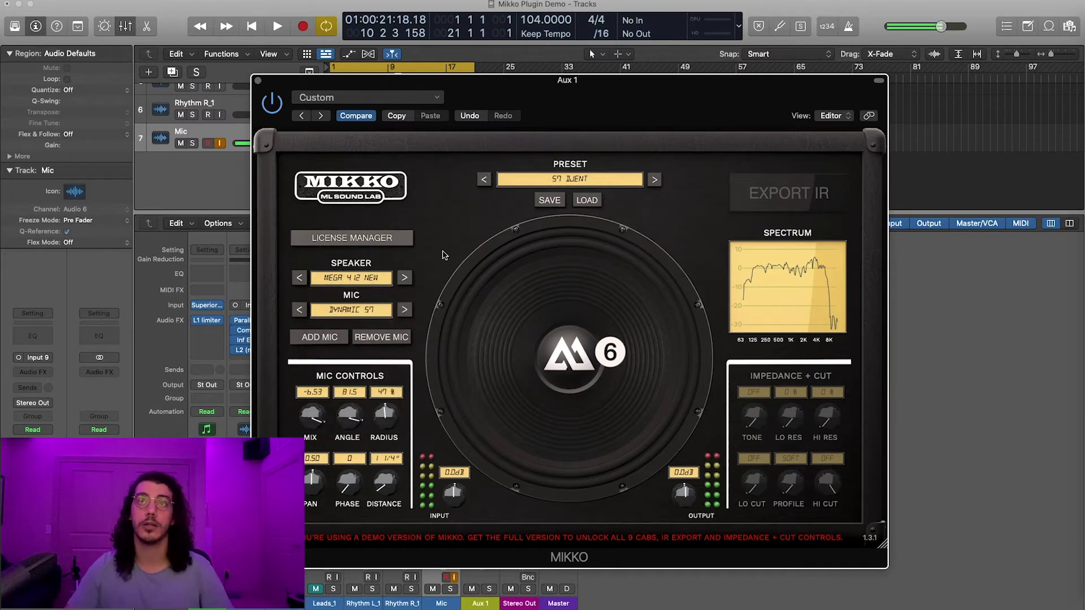
Try the MEGA 412 NEW preset, switch to DEFAULT, and move mic 1 to about angle 75.0 and radius 75%
click(577, 181)
click(556, 309)
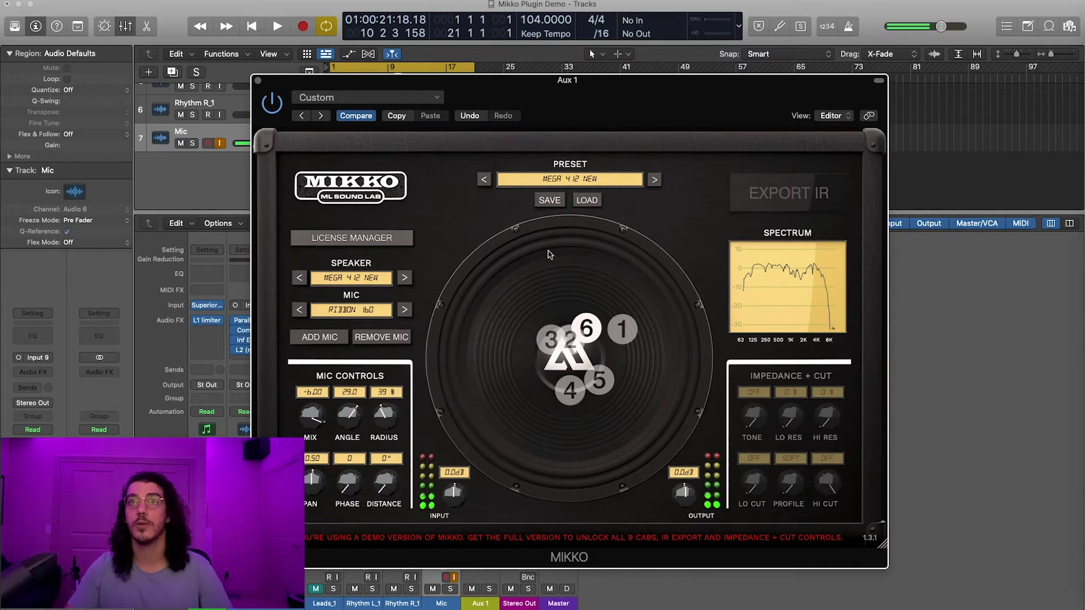
click(563, 178)
click(560, 199)
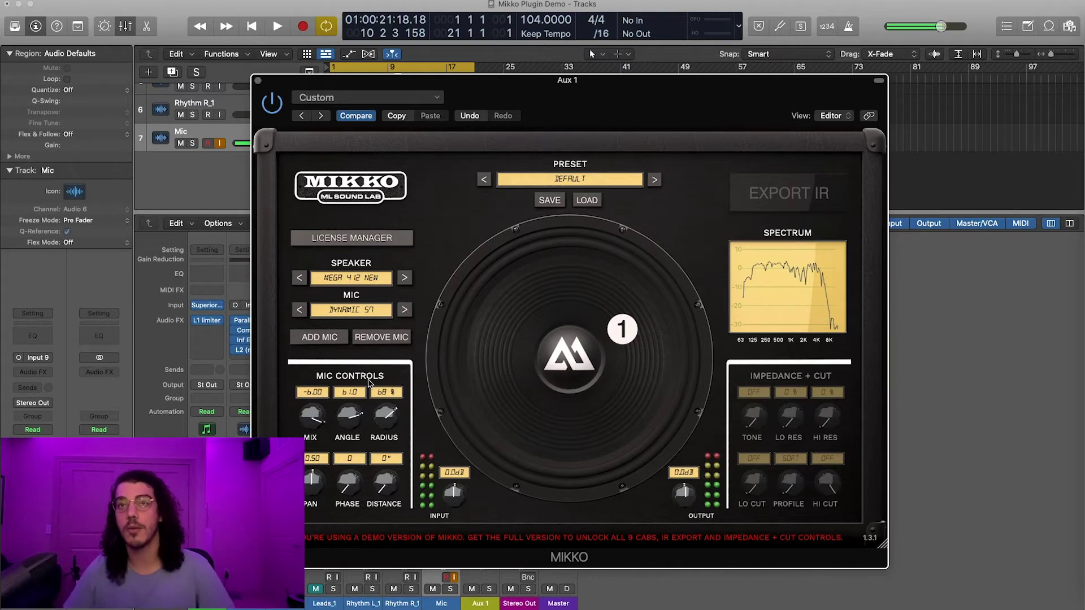
drag(614, 327, 624, 339)
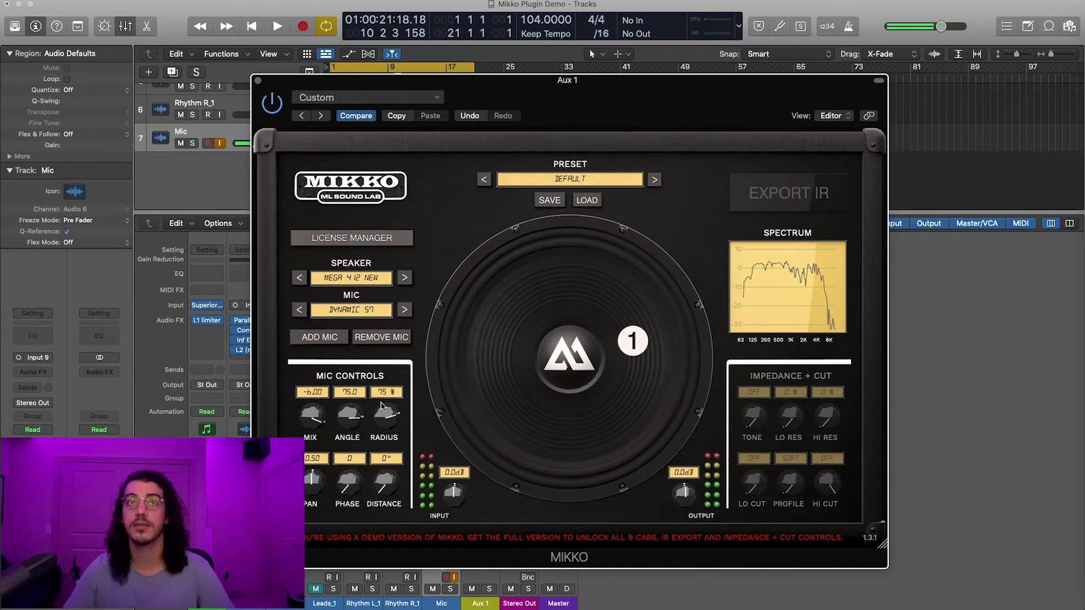
Add extra mics to the speaker and remove mics until only mic 4, the DYNAMIC 906, is left
click(320, 337)
click(320, 337)
click(320, 338)
click(320, 337)
click(368, 339)
click(368, 339)
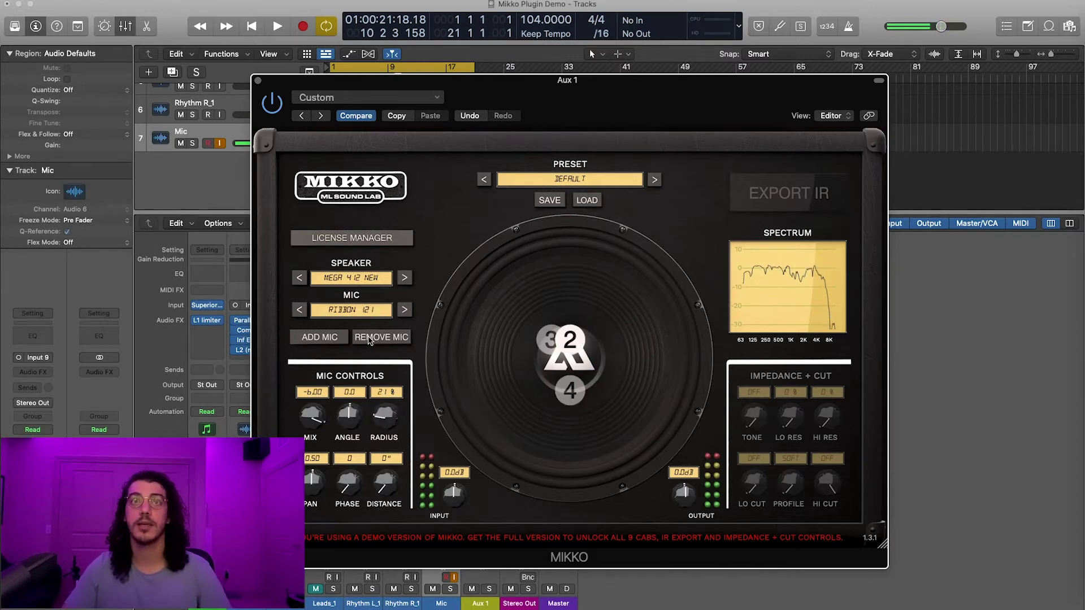
click(368, 339)
click(368, 339)
Move mic 4 straight above the speaker's centre, at about angle -0.5 and radius 87%
drag(582, 393, 620, 360)
mouse_move(348, 417)
mouse_down()
mouse_move(399, 490)
mouse_move(456, 388)
mouse_move(431, 288)
mouse_move(380, 274)
mouse_move(350, 304)
mouse_up()
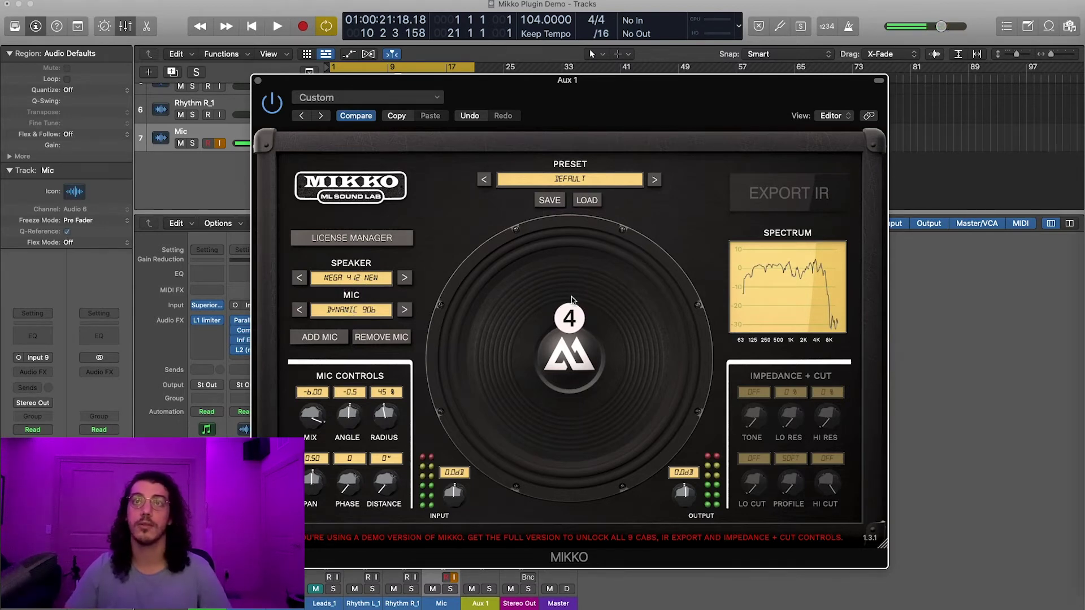
mouse_move(384, 421)
mouse_down()
mouse_move(404, 361)
mouse_move(353, 444)
mouse_move(349, 486)
mouse_move(394, 364)
mouse_move(499, 332)
mouse_move(832, 334)
mouse_move(956, 376)
mouse_move(1065, 605)
mouse_move(1053, 535)
mouse_move(696, 386)
mouse_move(428, 360)
mouse_move(312, 476)
mouse_up()
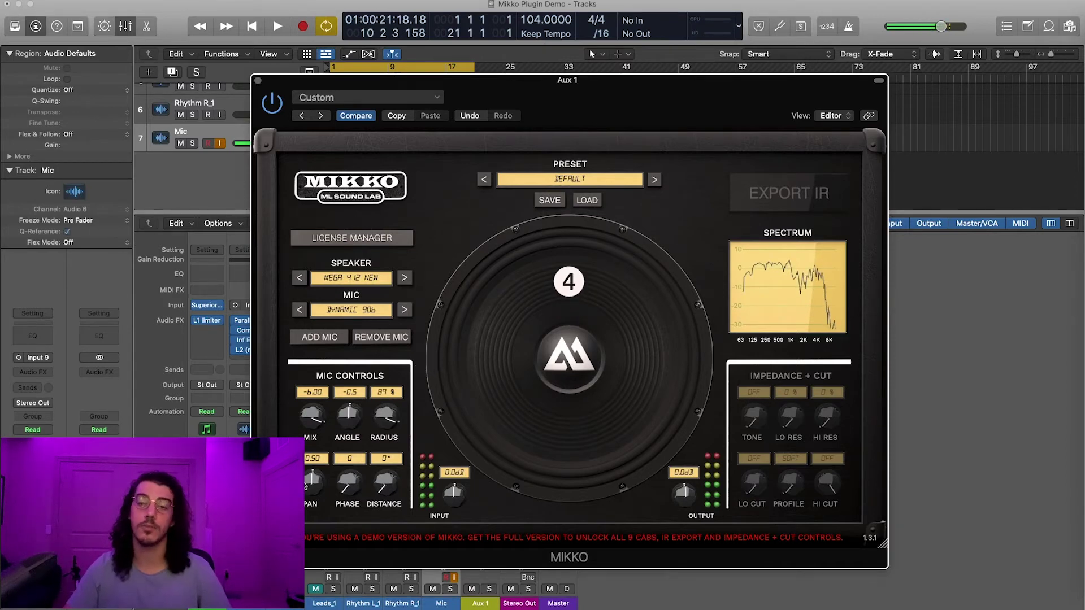
Try mic 4's pan at 0.00, phase at 180 and its distance control, restoring pan 0.50, phase 0 and distance 0"
drag(658, 84, 750, 98)
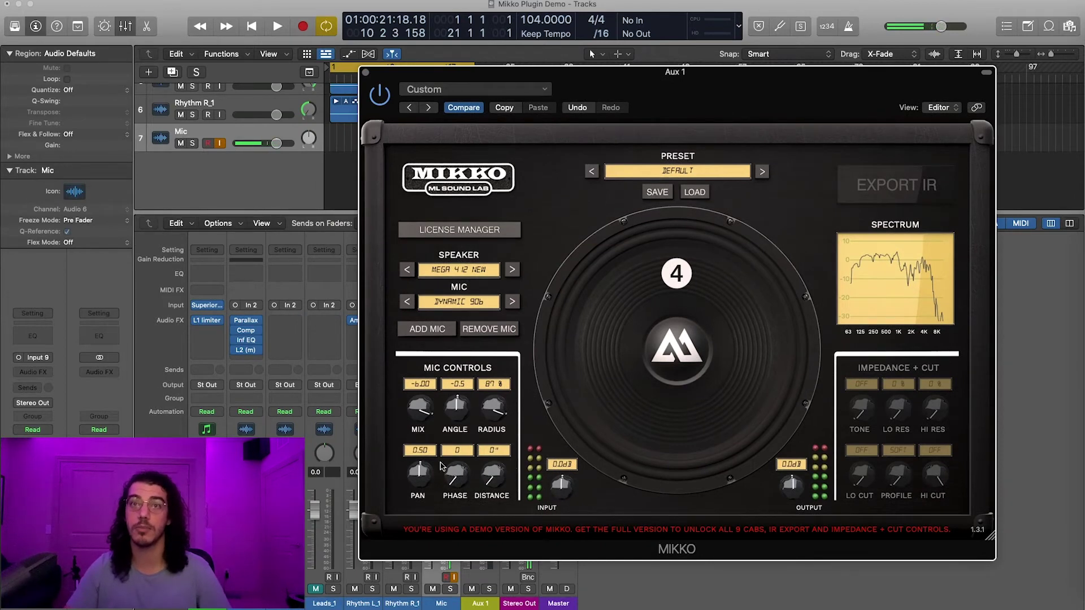
drag(418, 478, 417, 503)
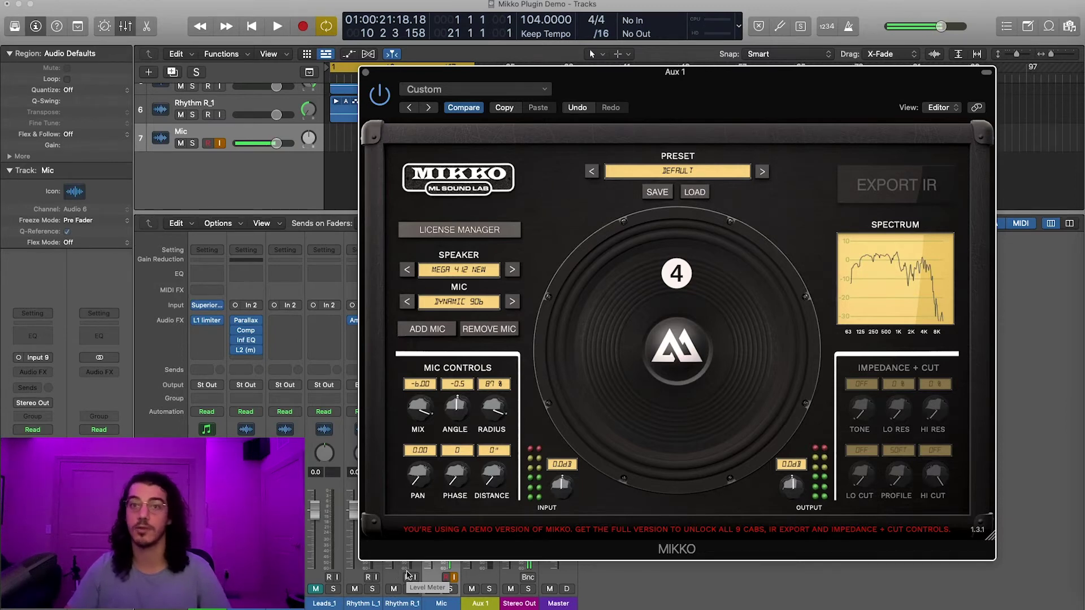
drag(419, 481, 459, 399)
drag(454, 485, 607, 371)
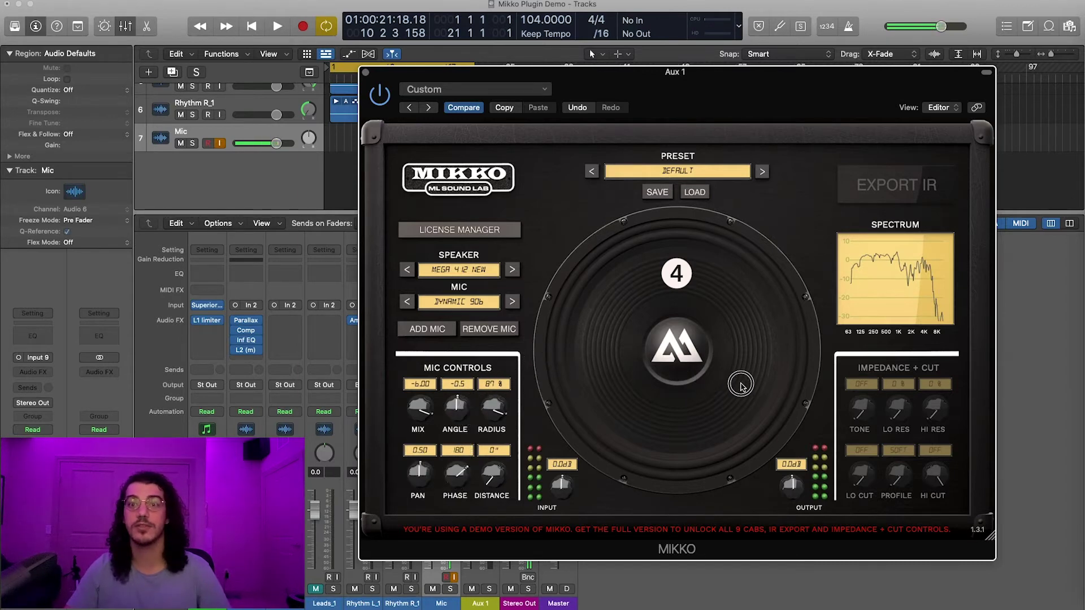
click(443, 457)
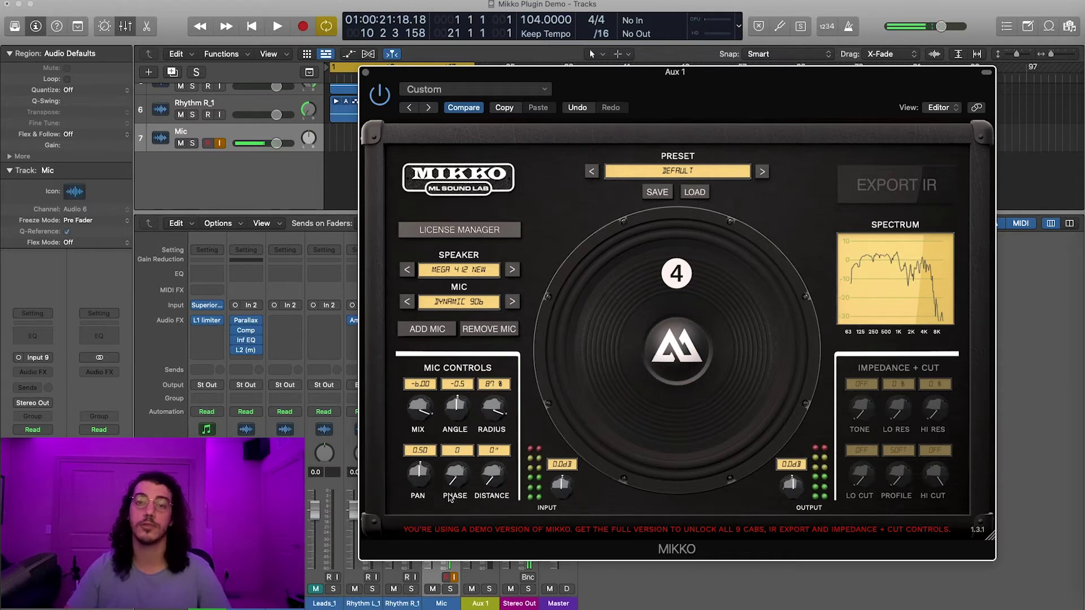
drag(709, 111, 626, 109)
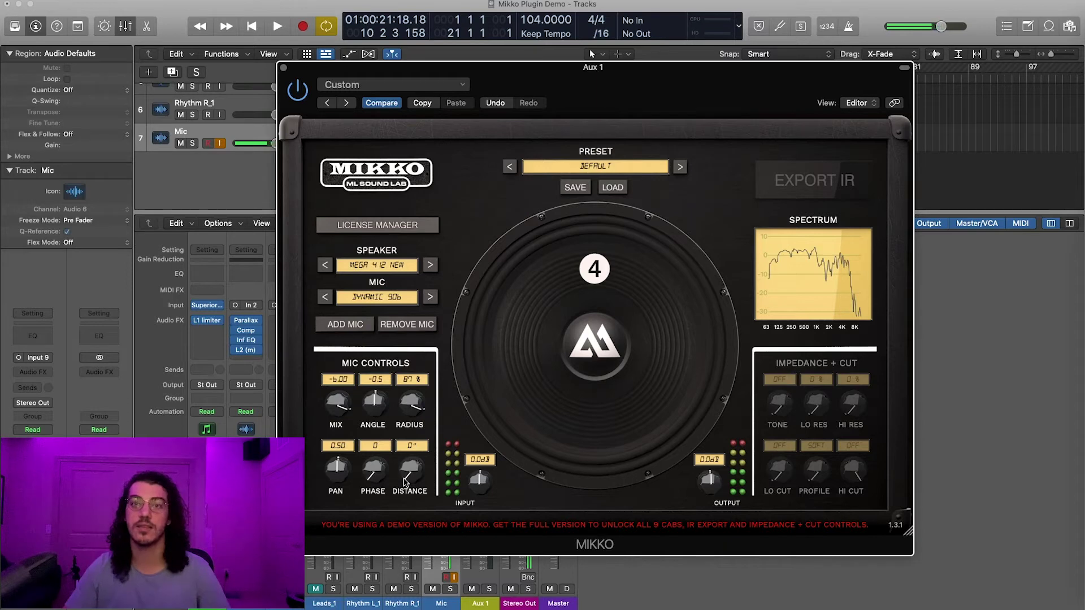
drag(405, 481, 424, 608)
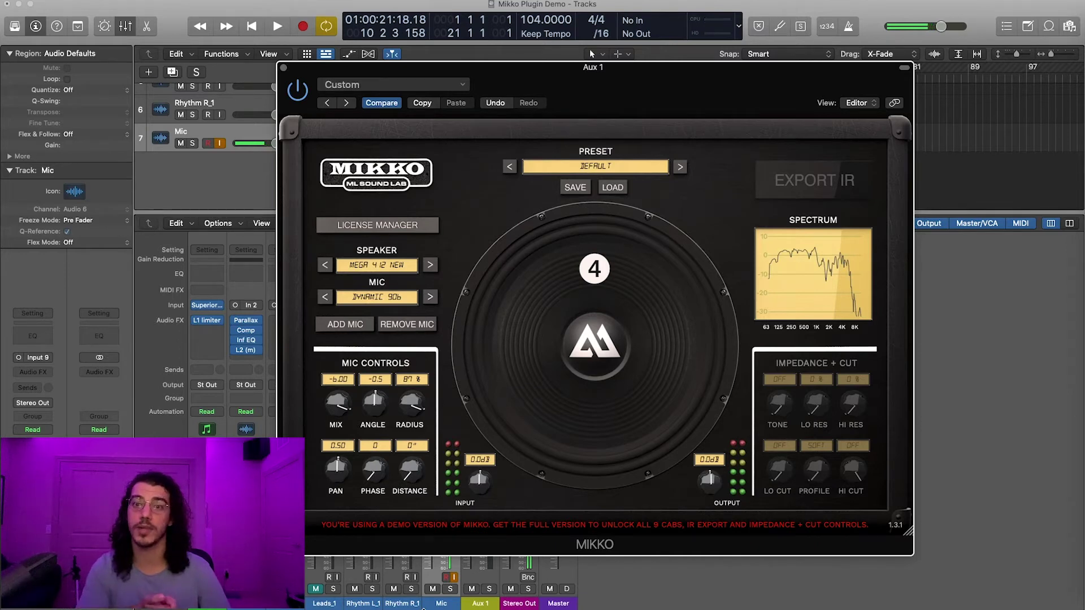
Move mic 4 to the cone's outer edge, at about angle 95.5 and radius 98%, and review the available microphone models
mouse_move(594, 268)
mouse_down()
mouse_move(653, 298)
mouse_move(688, 352)
mouse_up()
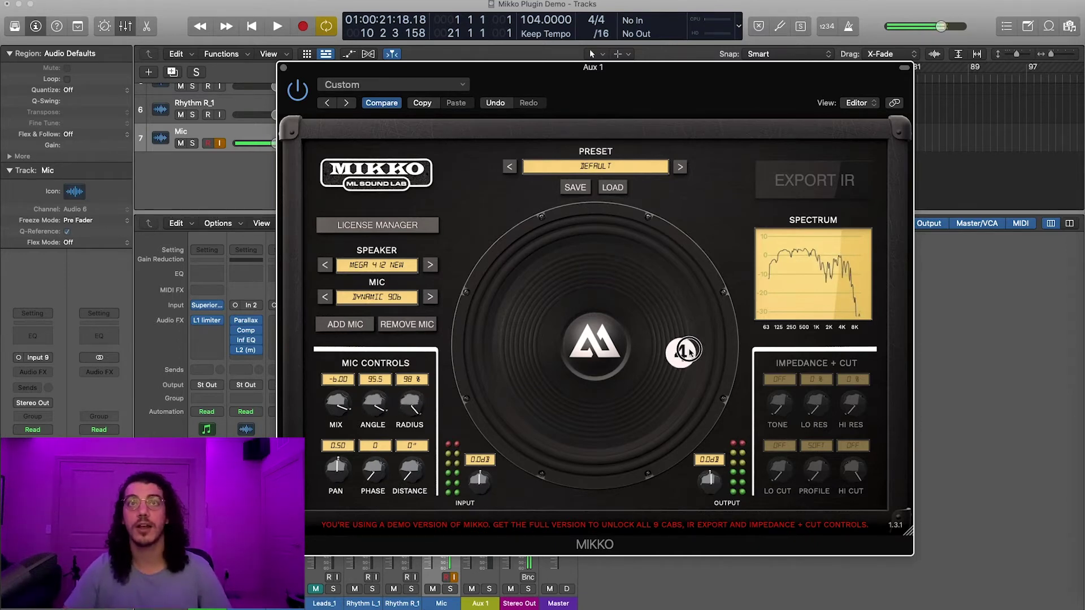
click(387, 301)
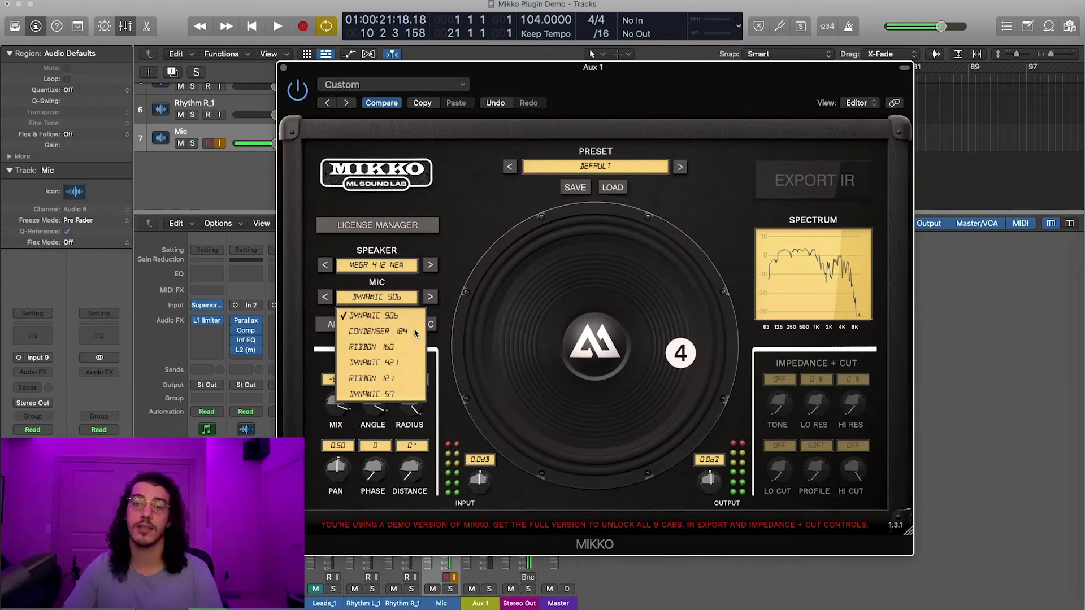
click(407, 294)
Reposition mic 4 at several angles and radii on the cone, finishing at about angle 84.5 and radius 61%
drag(683, 363, 635, 312)
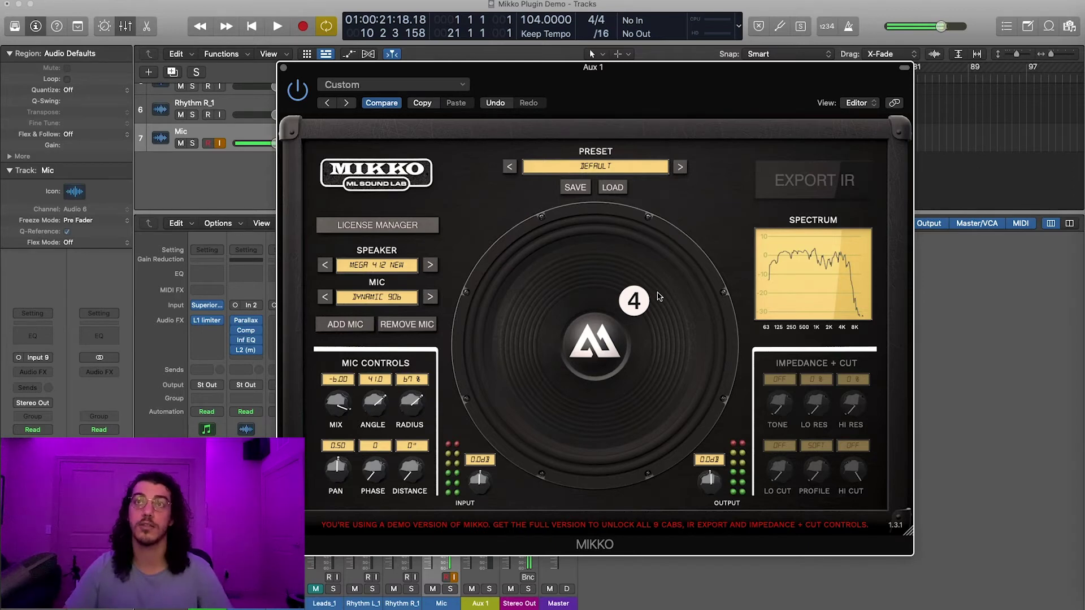
drag(634, 301, 648, 331)
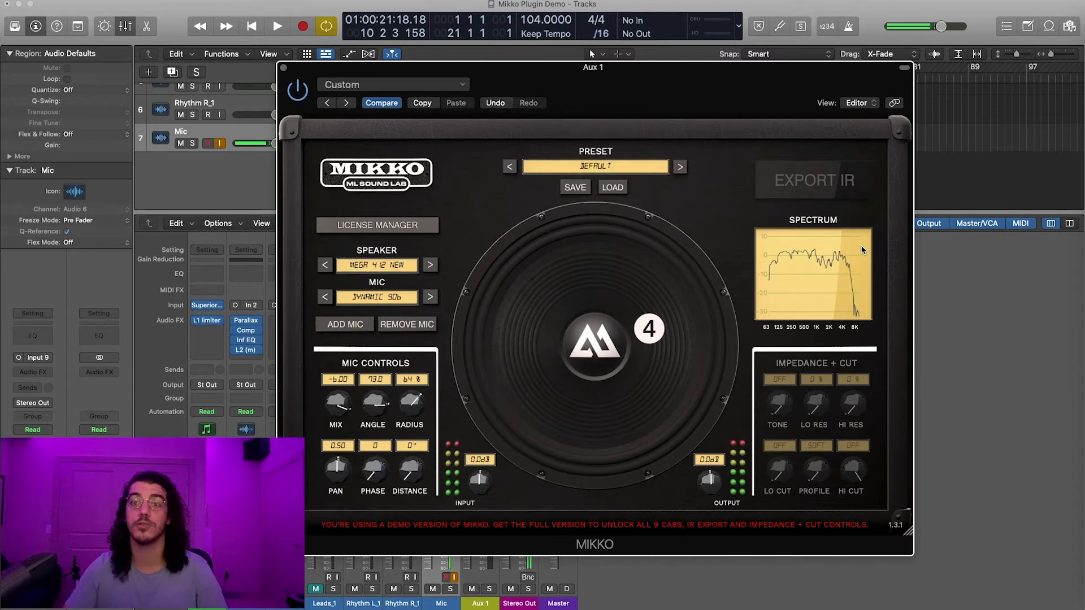
drag(377, 420, 366, 406)
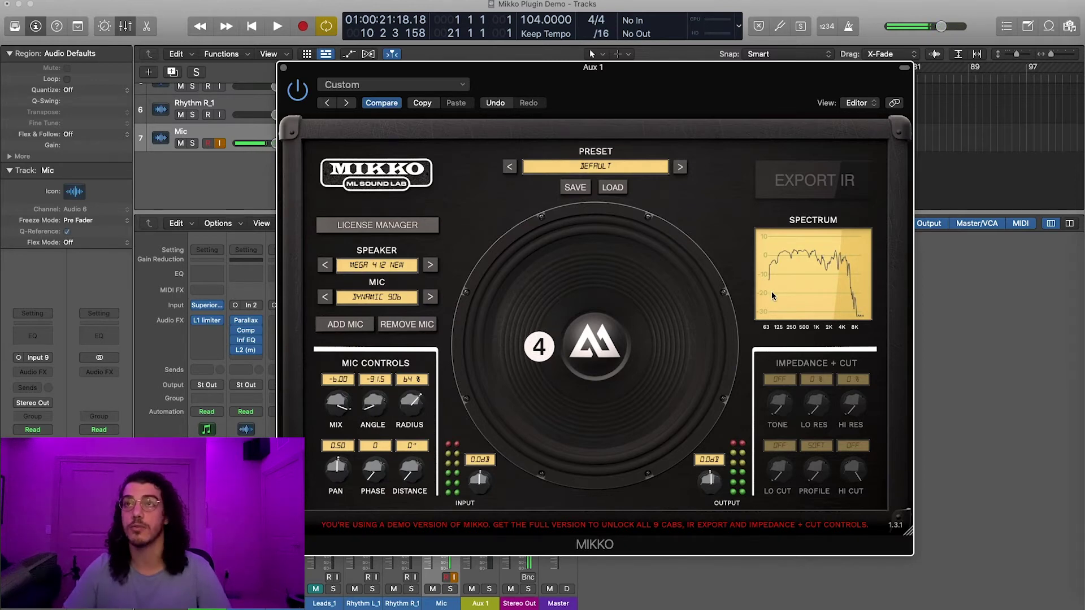
mouse_move(373, 406)
mouse_down()
mouse_move(398, 329)
mouse_move(491, 305)
mouse_move(342, 438)
mouse_move(346, 368)
mouse_move(513, 308)
mouse_move(784, 335)
mouse_up()
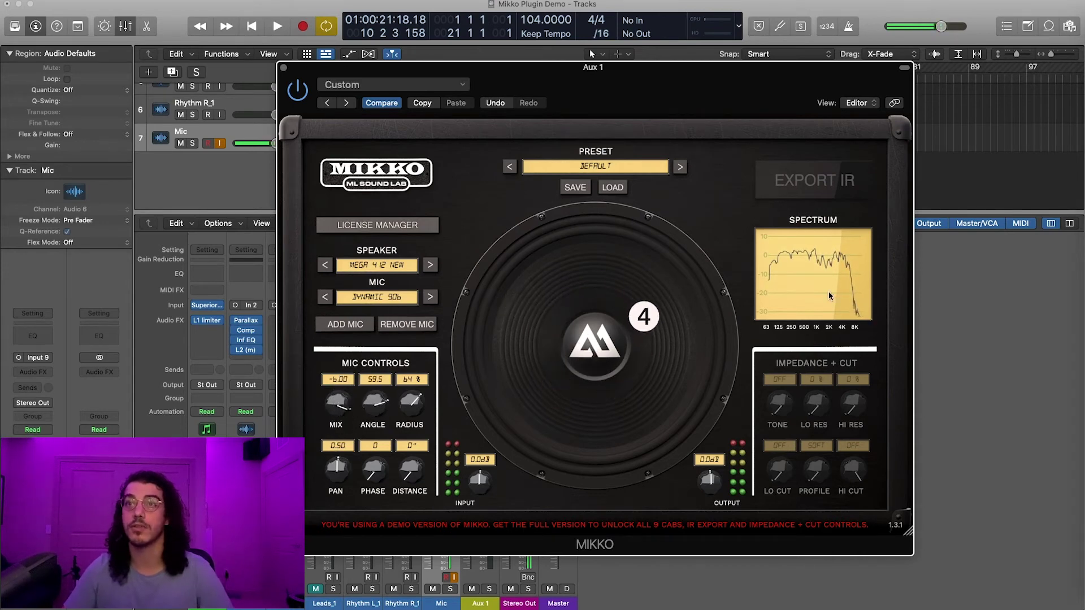
mouse_move(404, 409)
mouse_down()
mouse_move(446, 335)
mouse_move(408, 521)
mouse_move(464, 317)
mouse_move(416, 466)
mouse_move(419, 439)
mouse_up()
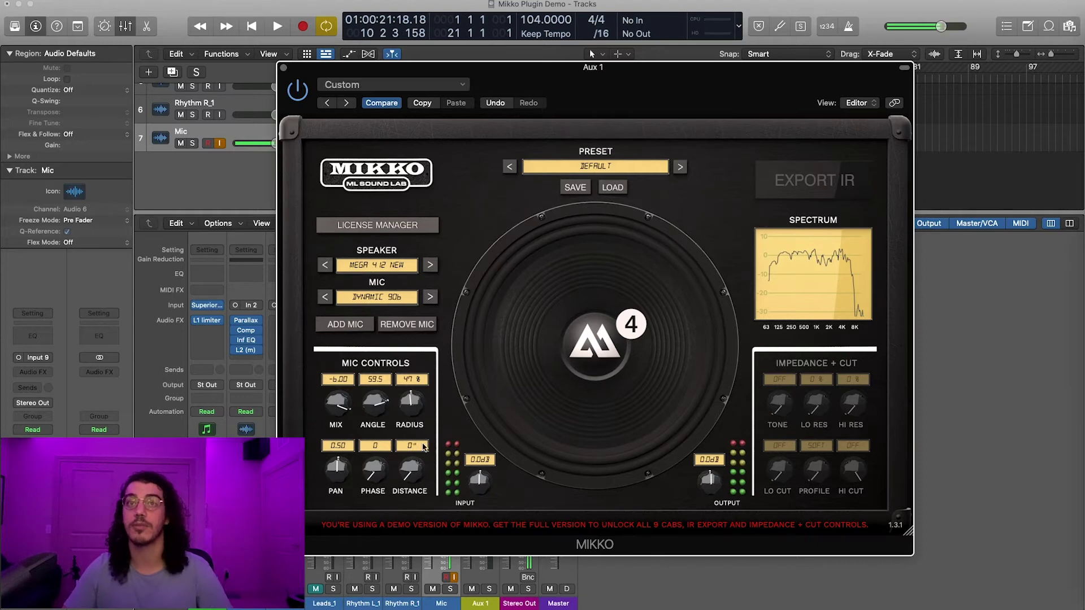
mouse_move(645, 327)
mouse_down()
mouse_move(656, 364)
mouse_move(650, 353)
mouse_move(663, 345)
mouse_up()
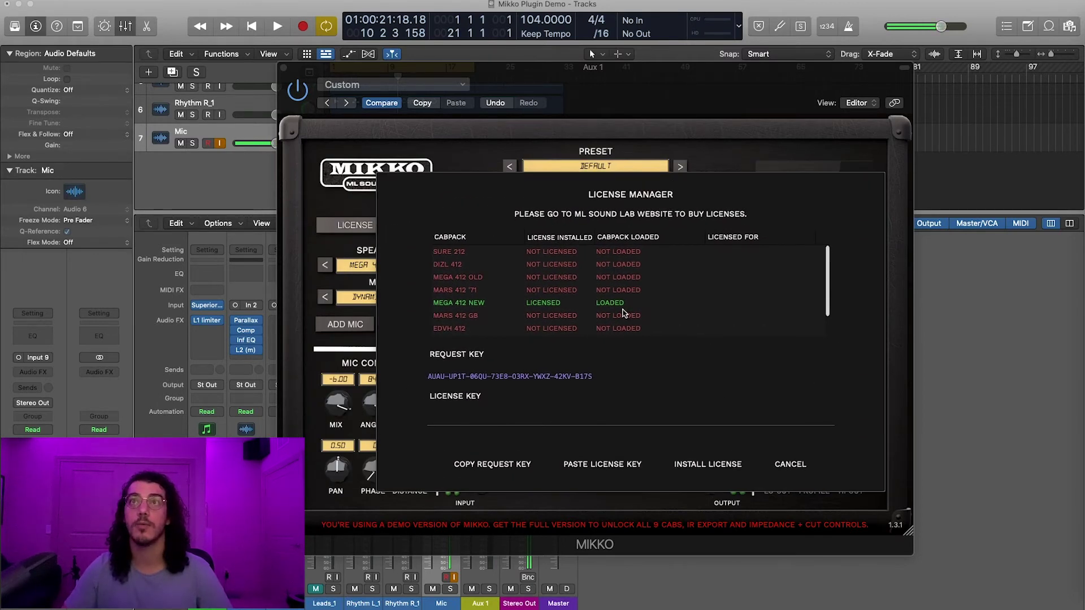
Review the license and loading status of all cab packs in the License Manager and close it without installing anything
scroll(503, 293, down, 2)
scroll(486, 265, up, 1)
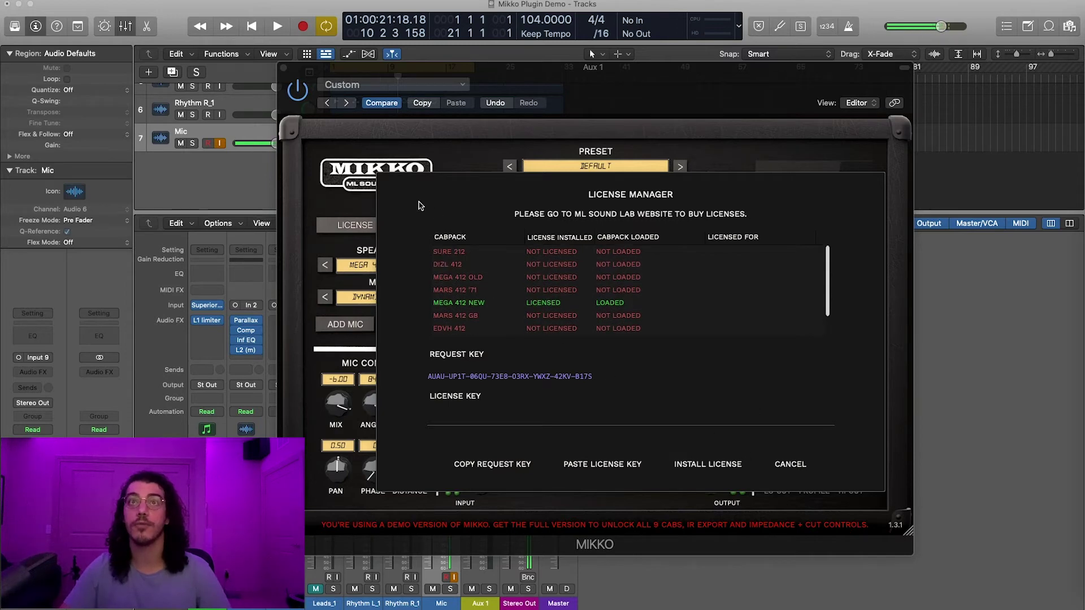
scroll(477, 304, down, 2)
click(804, 468)
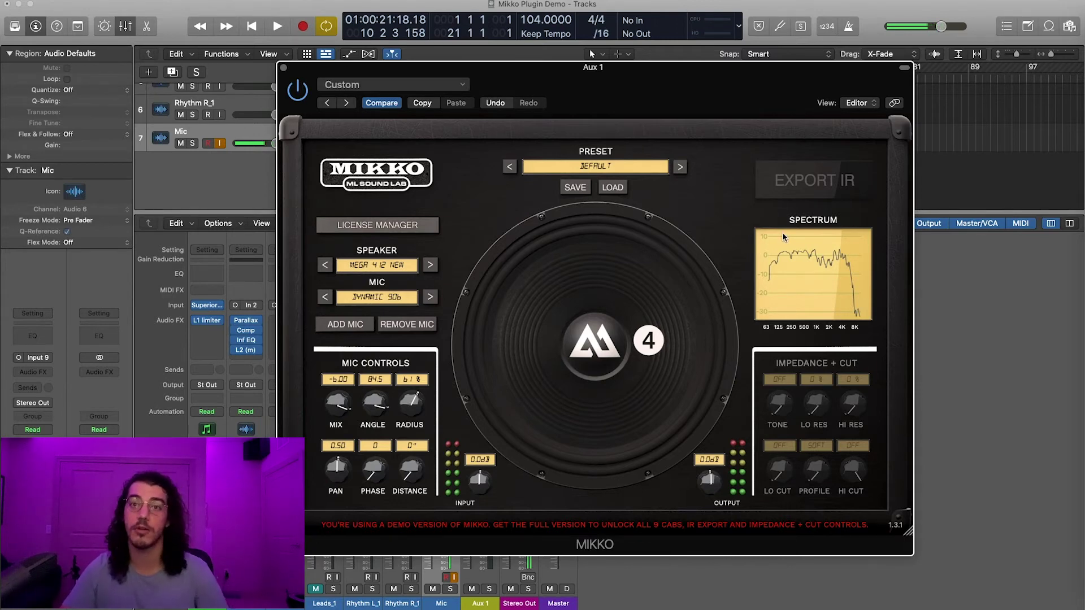
Add mics 1 and 2 alongside mic 4, and move mic 1 to about angle 40.0 and radius 57%
drag(642, 96, 722, 84)
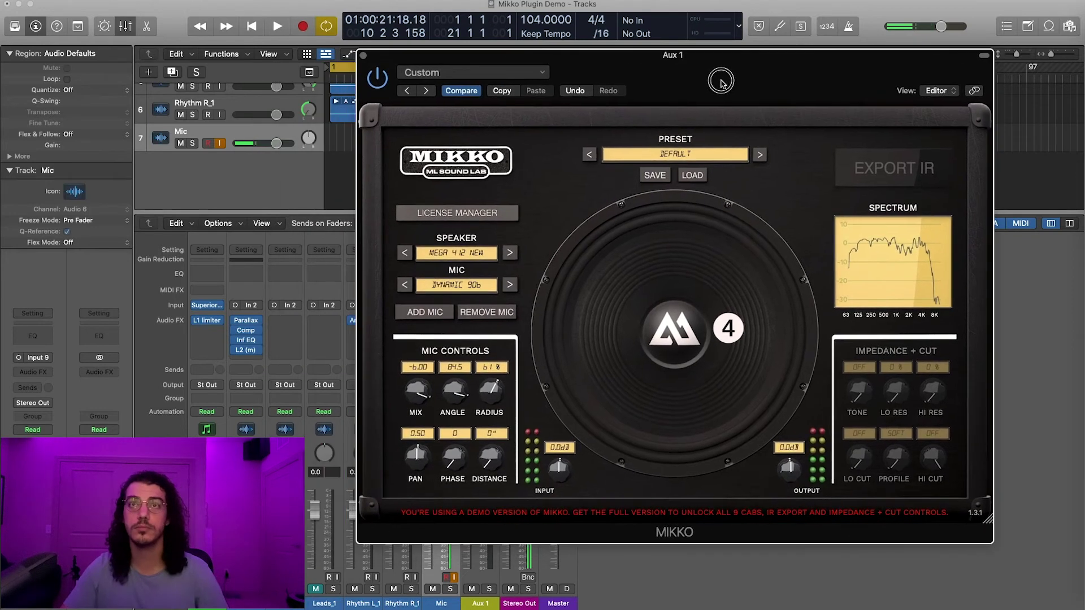
click(421, 315)
mouse_move(734, 324)
mouse_down()
mouse_move(728, 308)
mouse_move(718, 311)
mouse_up()
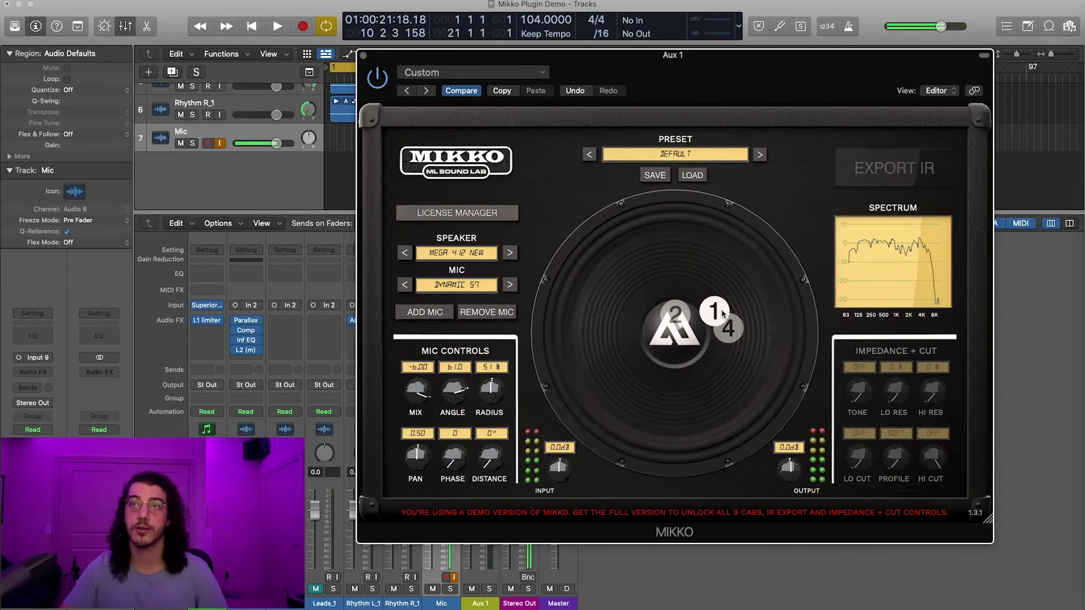
drag(724, 314, 713, 297)
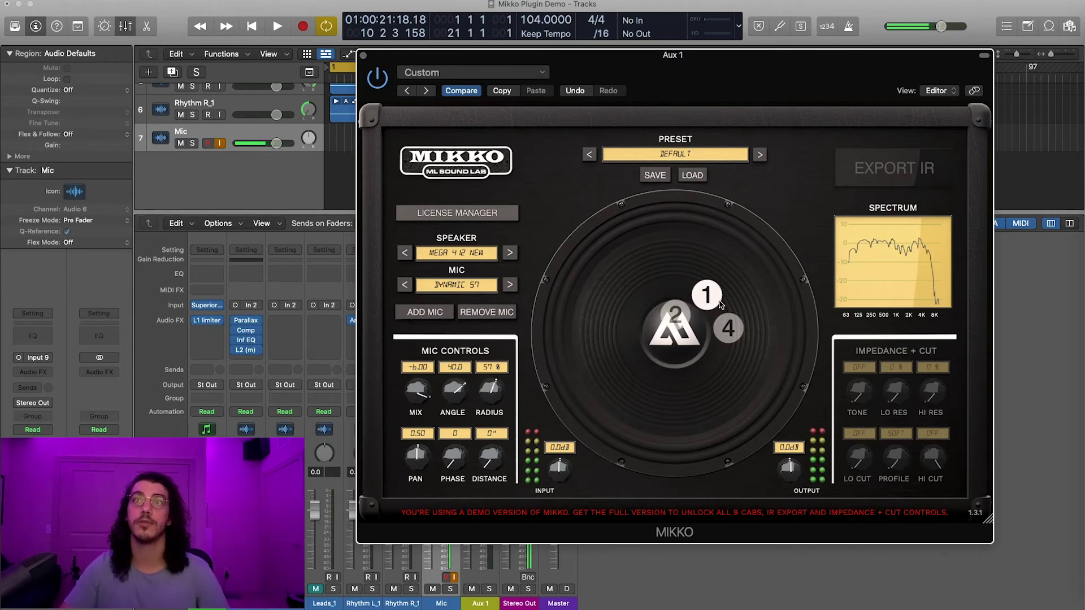
Mute mics 1 and 2 to isolate mic 4, and unmute both
click(715, 304)
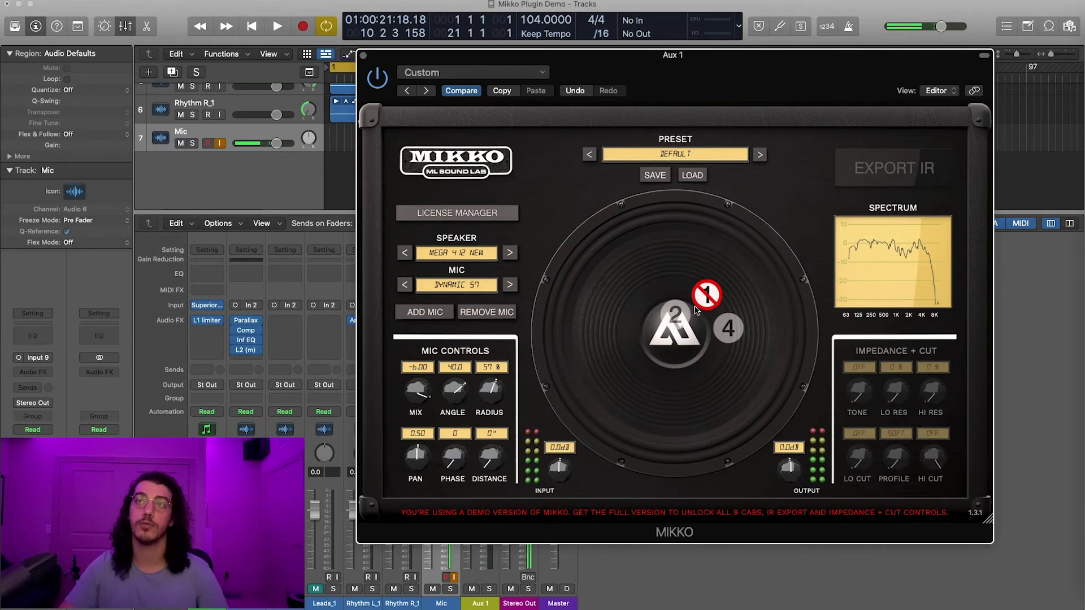
click(685, 316)
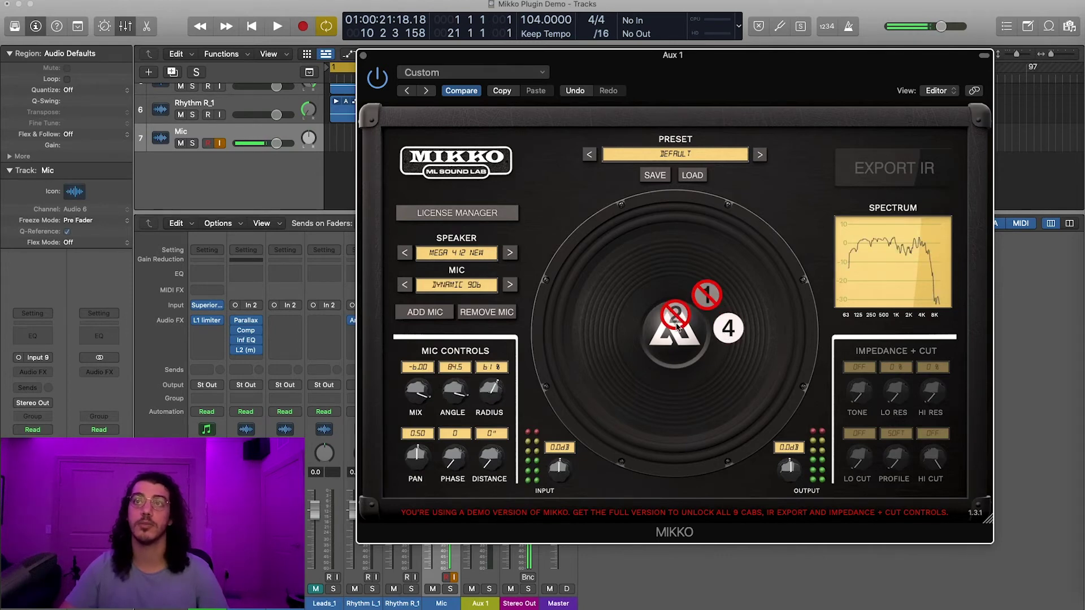
click(686, 318)
click(705, 304)
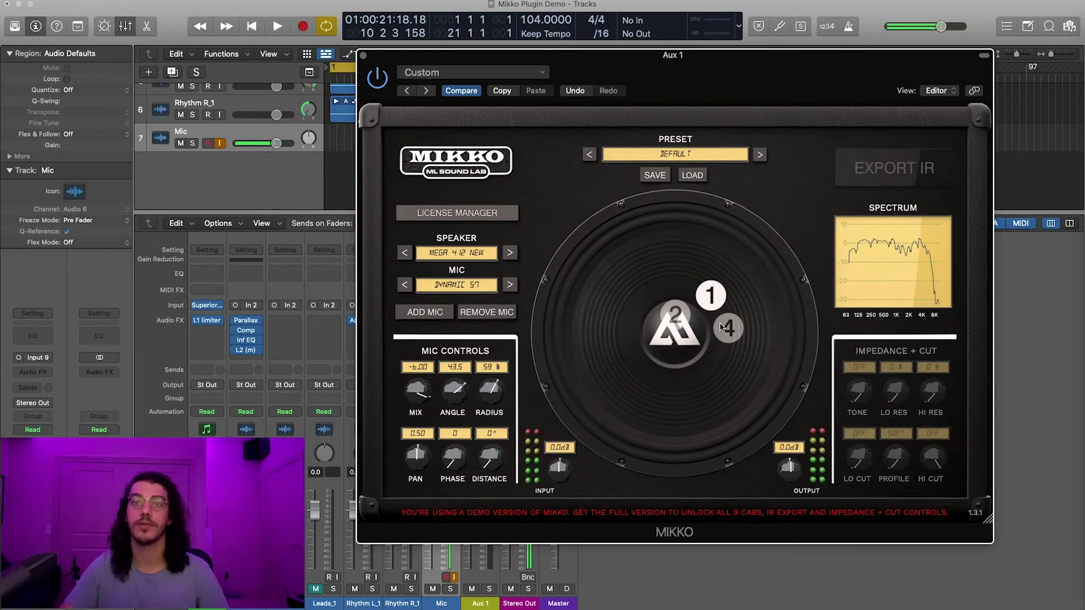
Move mic 2 below the speaker's centre, and mute mics 1 and 2 so that only mic 4 stays active
drag(671, 310, 671, 381)
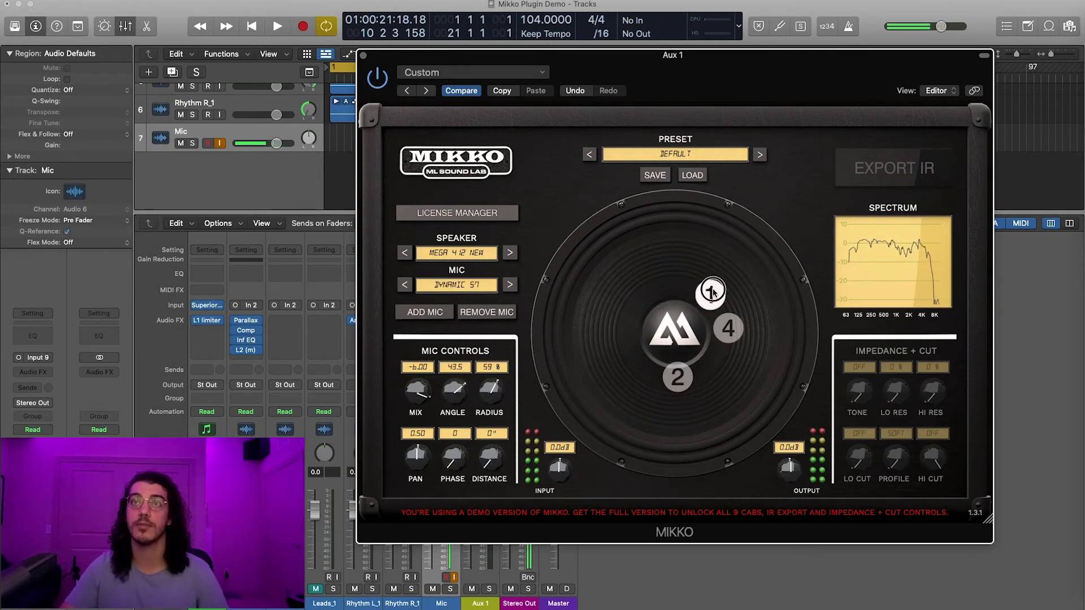
click(727, 328)
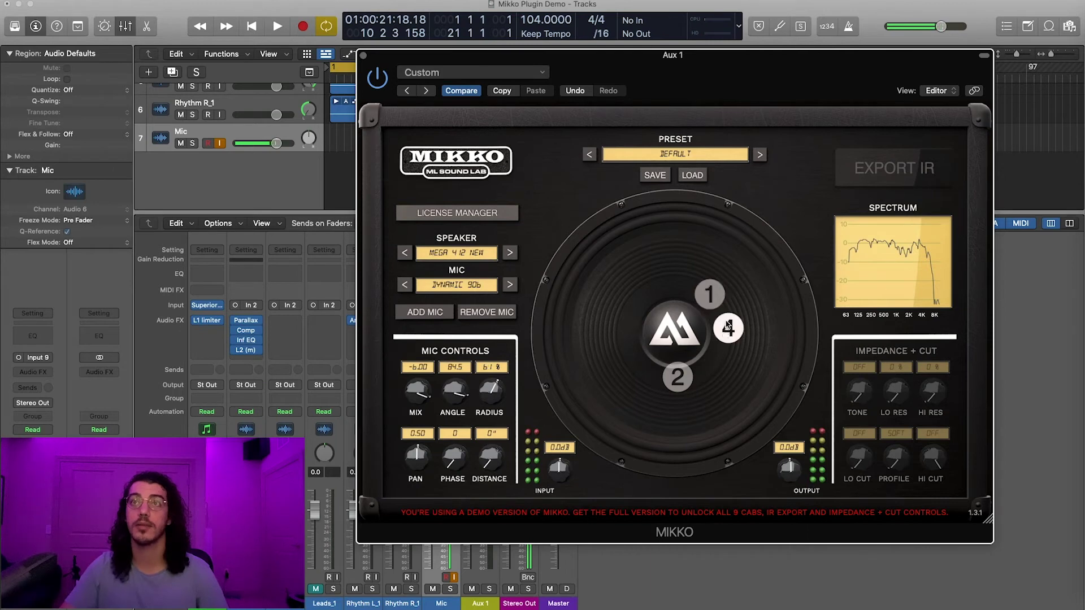
click(676, 379)
click(677, 377)
double_click(707, 292)
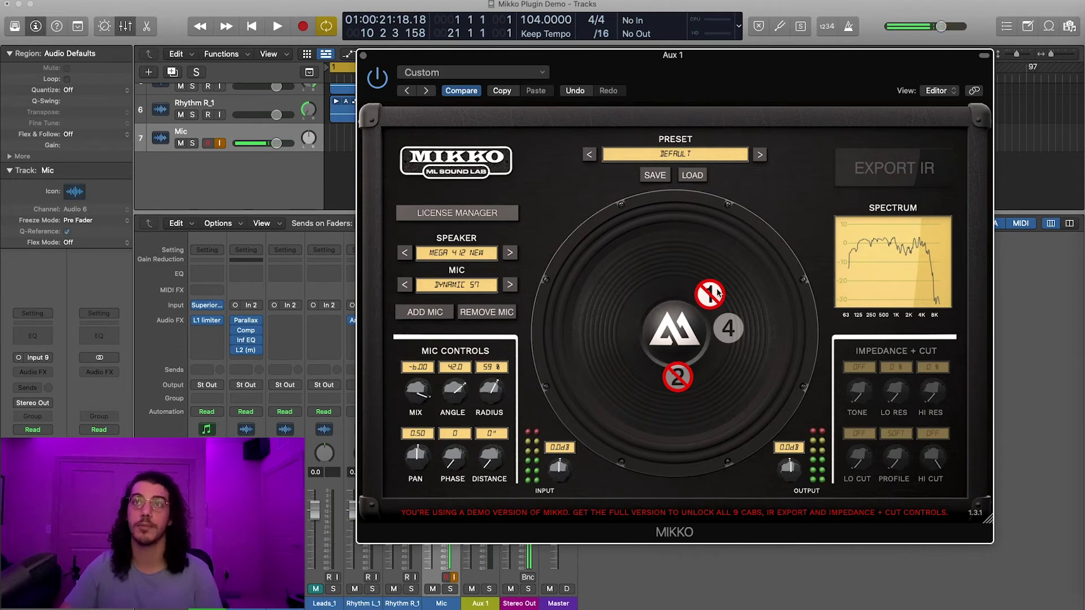
Toggle mic 4's mute on and off, and start playback with mic 4 as the only active mic
double_click(729, 328)
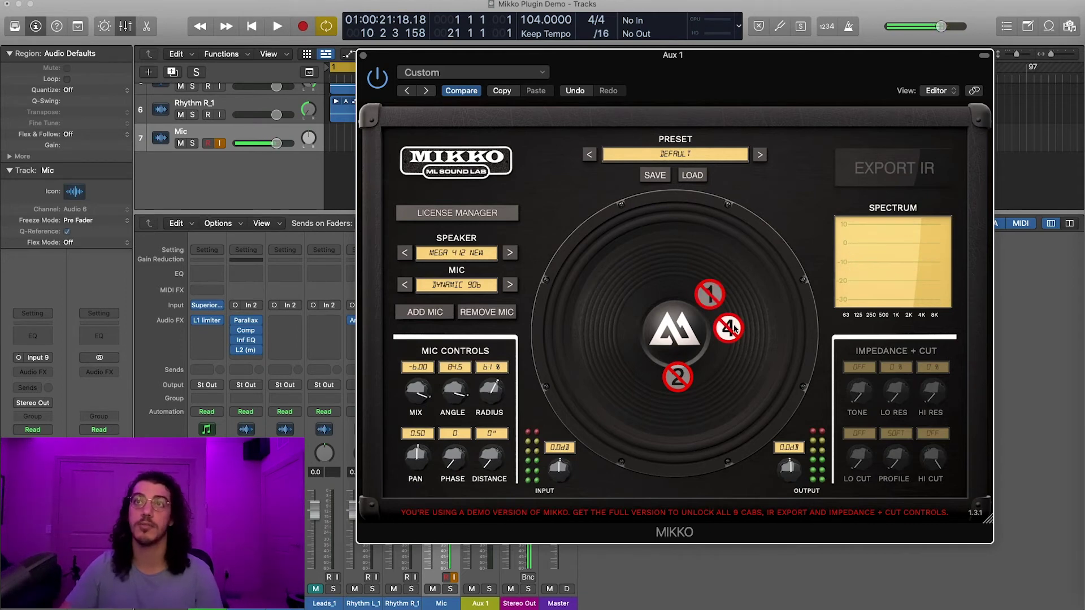
click(729, 328)
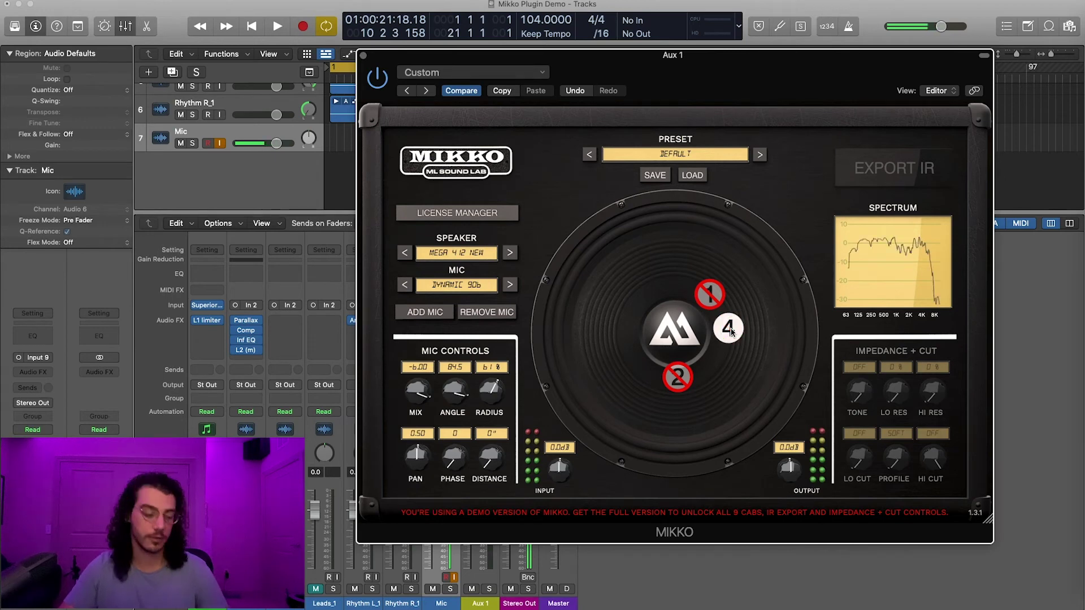
key(space)
drag(587, 106, 572, 108)
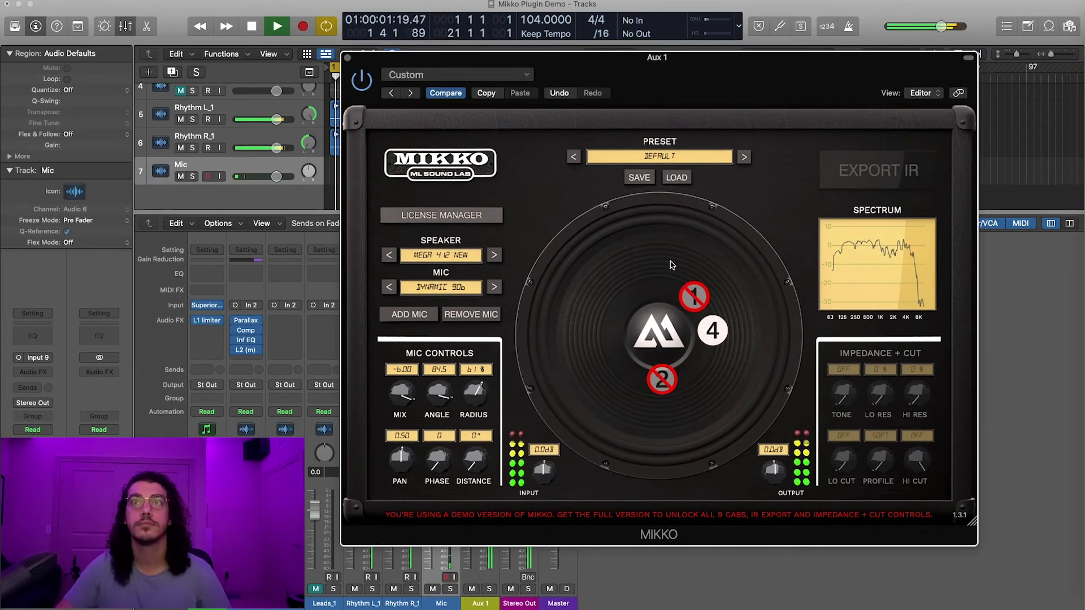
Mute mic 4 and audition mic 1 alone, and mute mic 1 so that only mic 2 stays active
double_click(712, 332)
click(695, 295)
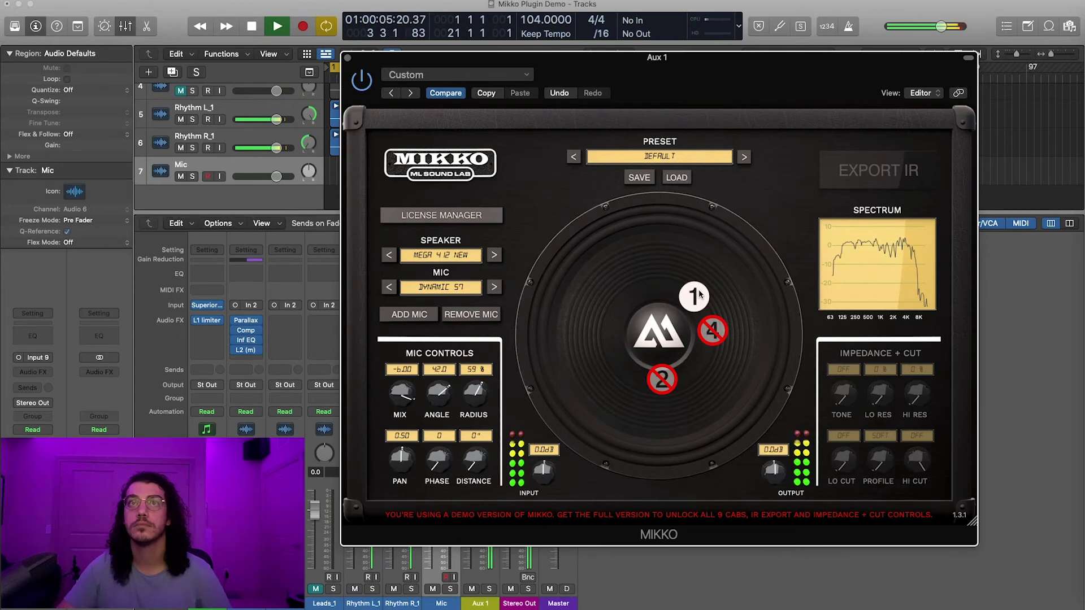
double_click(700, 293)
click(663, 381)
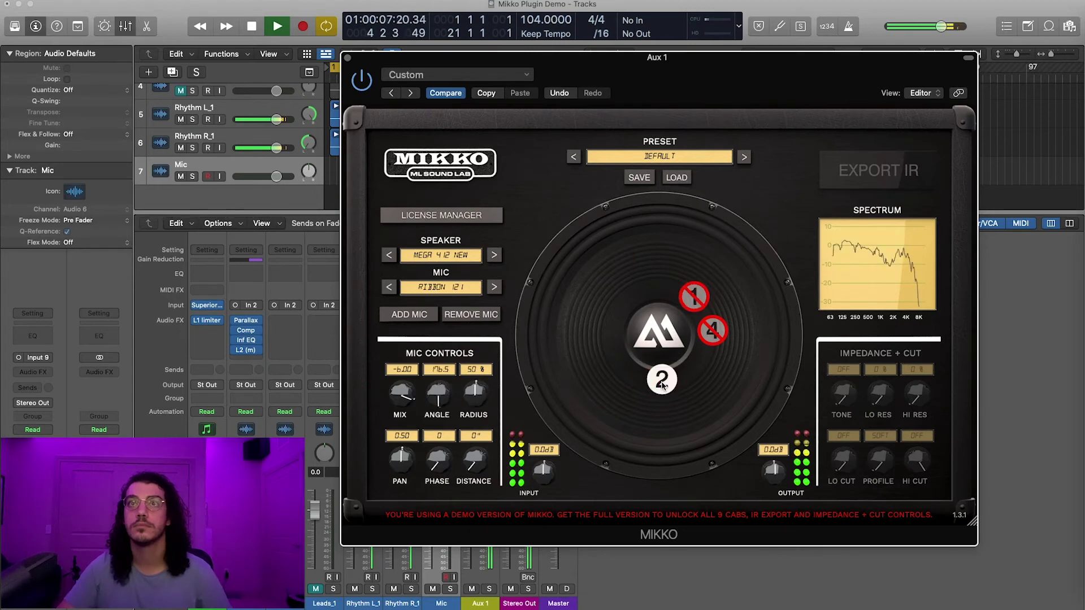
Unmute mic 4 and blend in mic 2 near the speaker's centre at angle 138.0 and radius 8%, with its mix at -30.41
drag(666, 386, 669, 339)
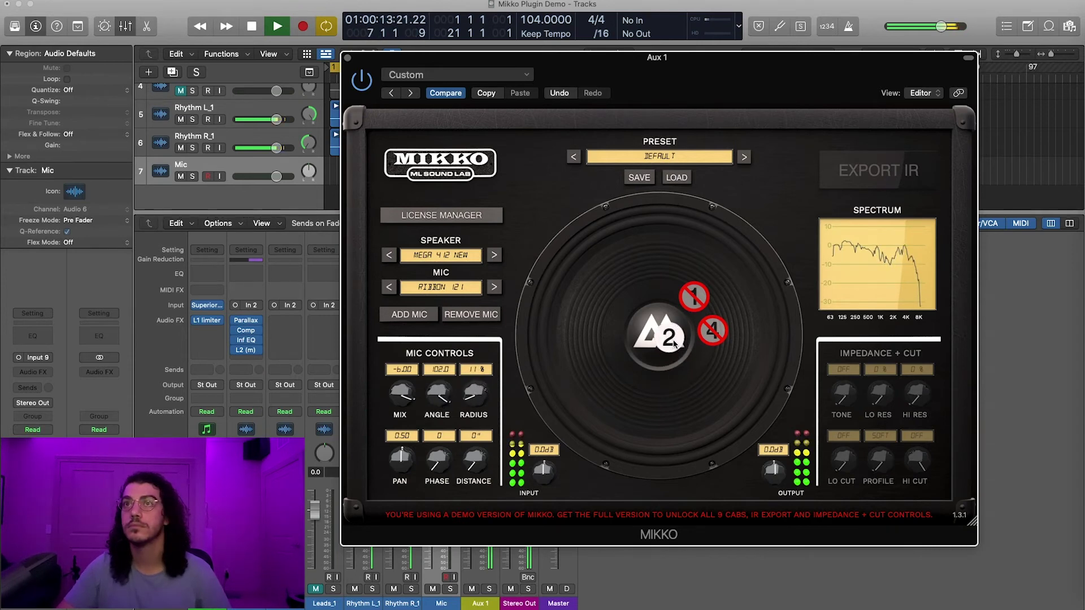
click(706, 336)
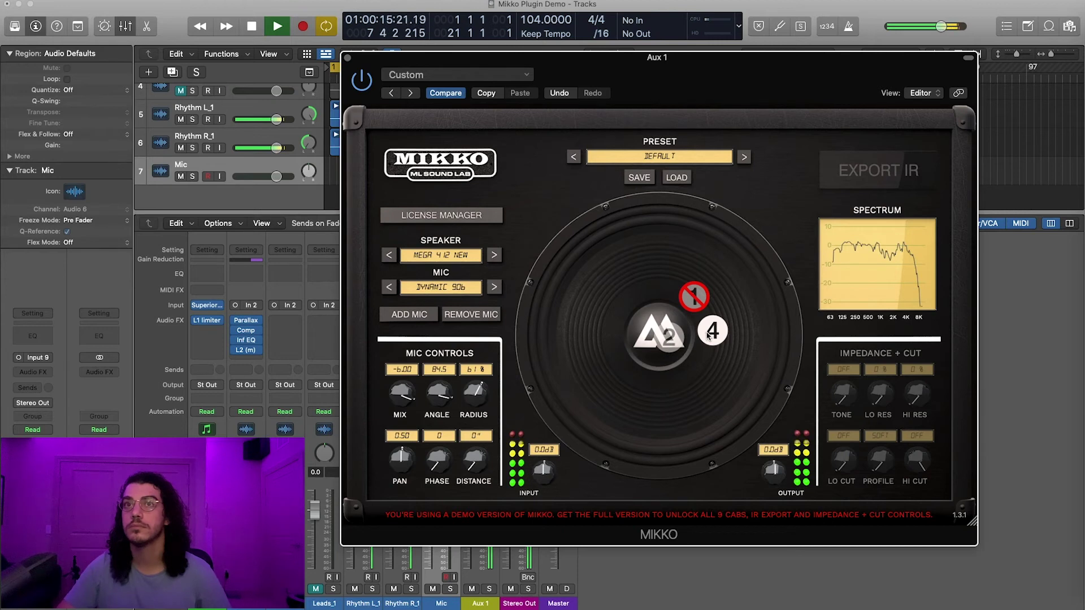
drag(669, 338, 665, 341)
drag(394, 402, 399, 433)
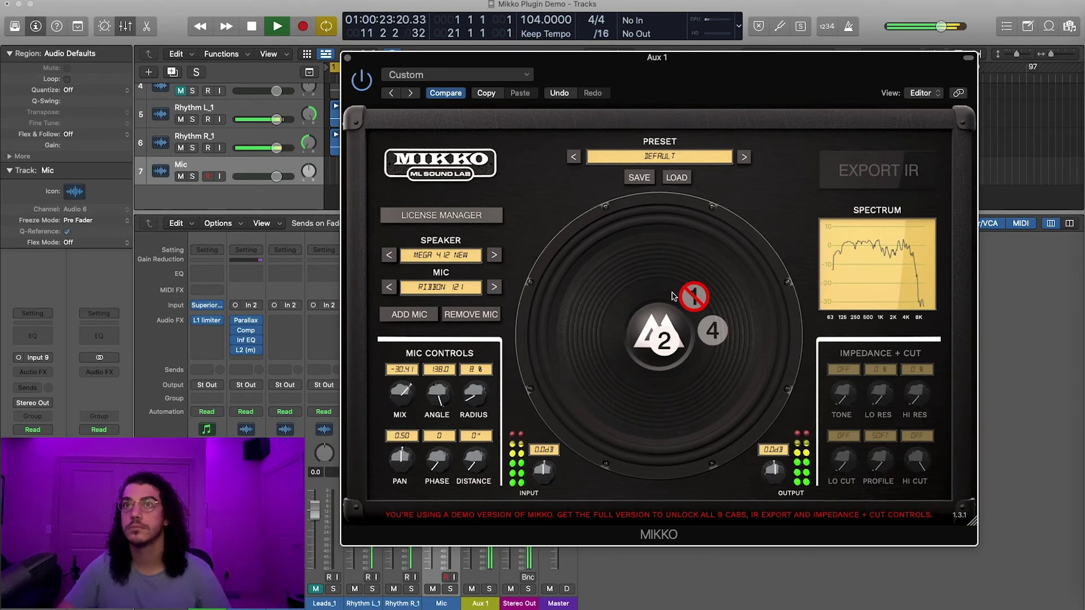
Compare the blend with mic 1 repeatedly muted and unmuted at angle 41.0 and radius 57%, leaving mic 1 active and mic 4 muted
click(694, 296)
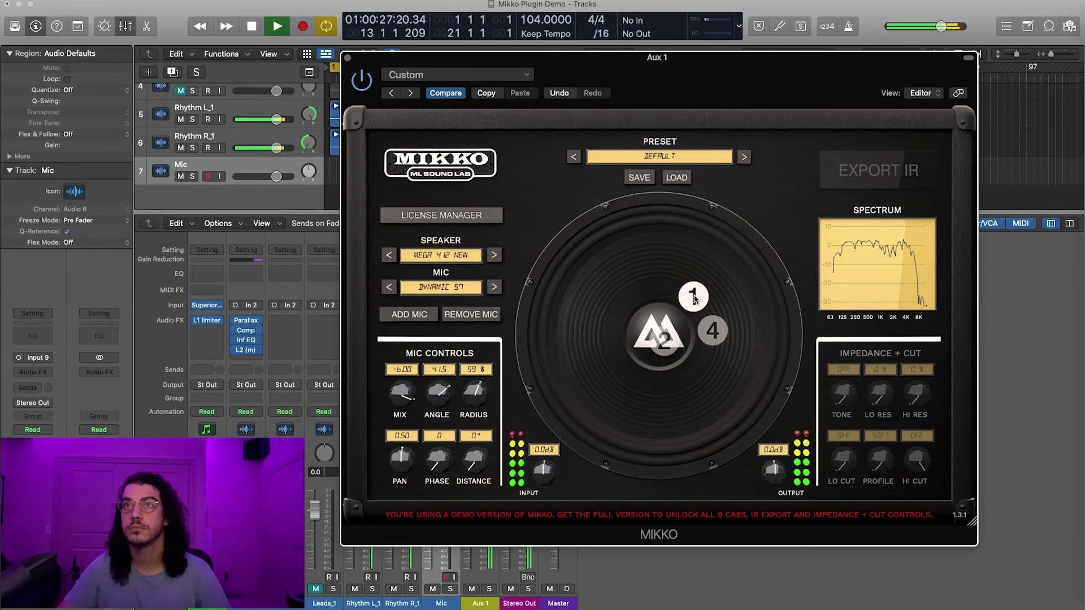
click(694, 298)
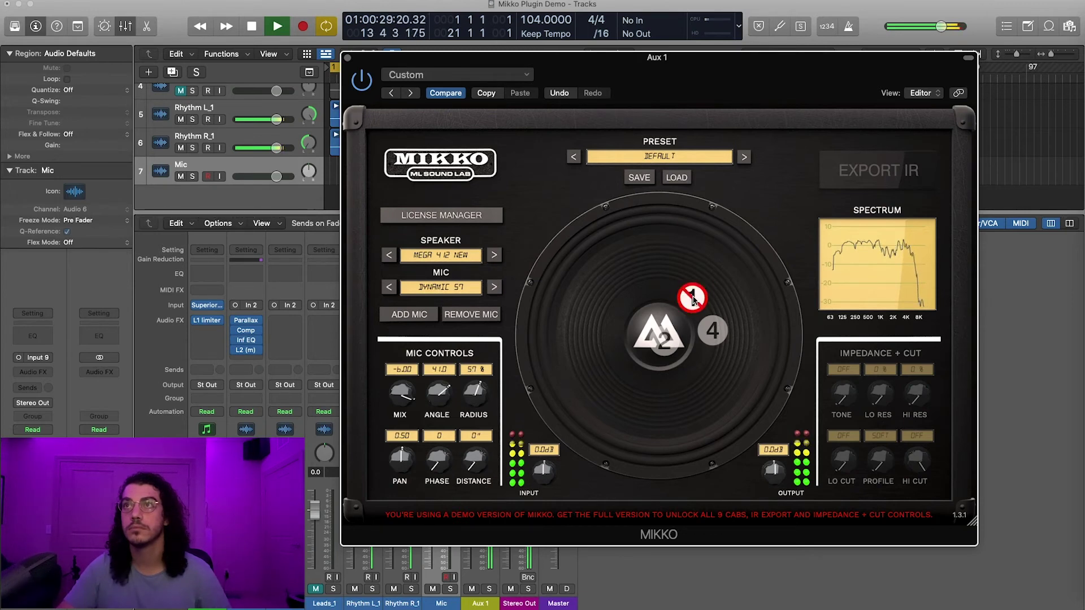
click(694, 300)
click(694, 300)
click(694, 299)
click(693, 300)
click(693, 300)
click(693, 300)
click(712, 331)
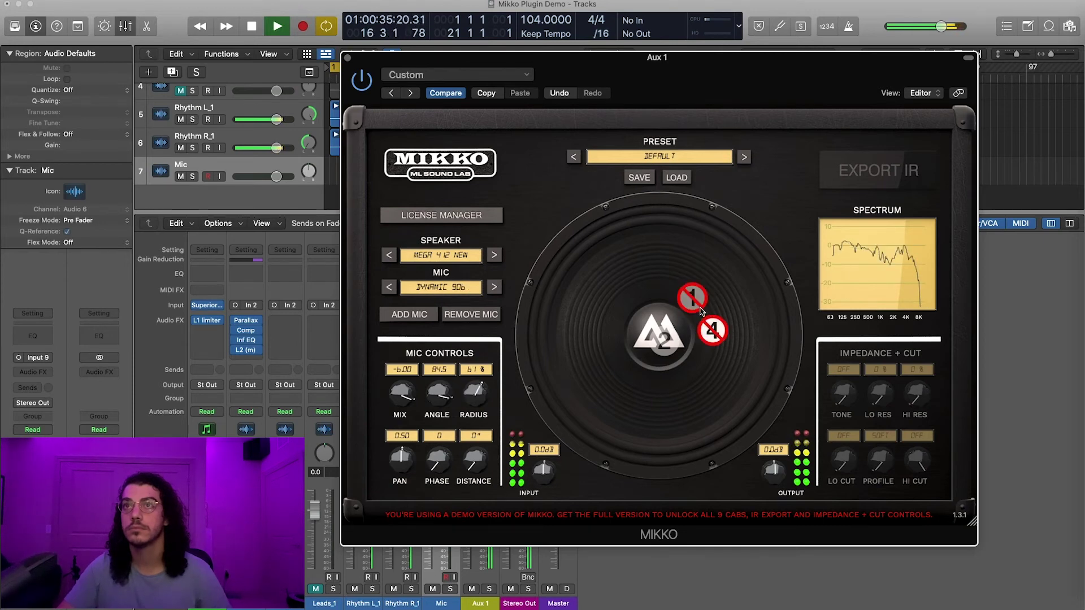
click(699, 309)
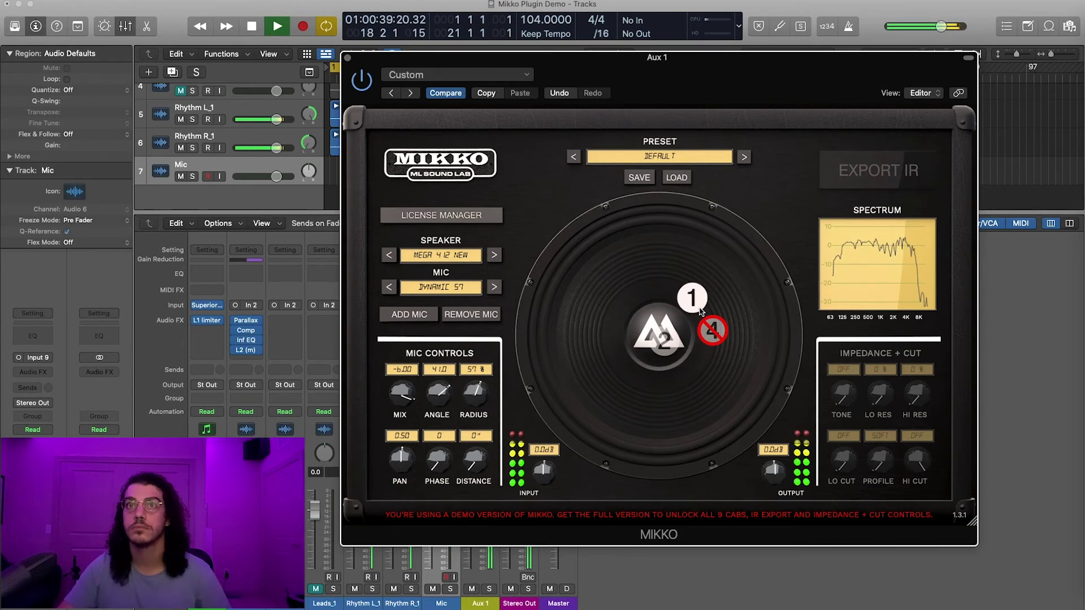
Set mic 1's distance to 1 7/8" and mix to -1.70, and adjust mic 2's mix and set its distance to 0 5/8"
drag(473, 464, 462, 436)
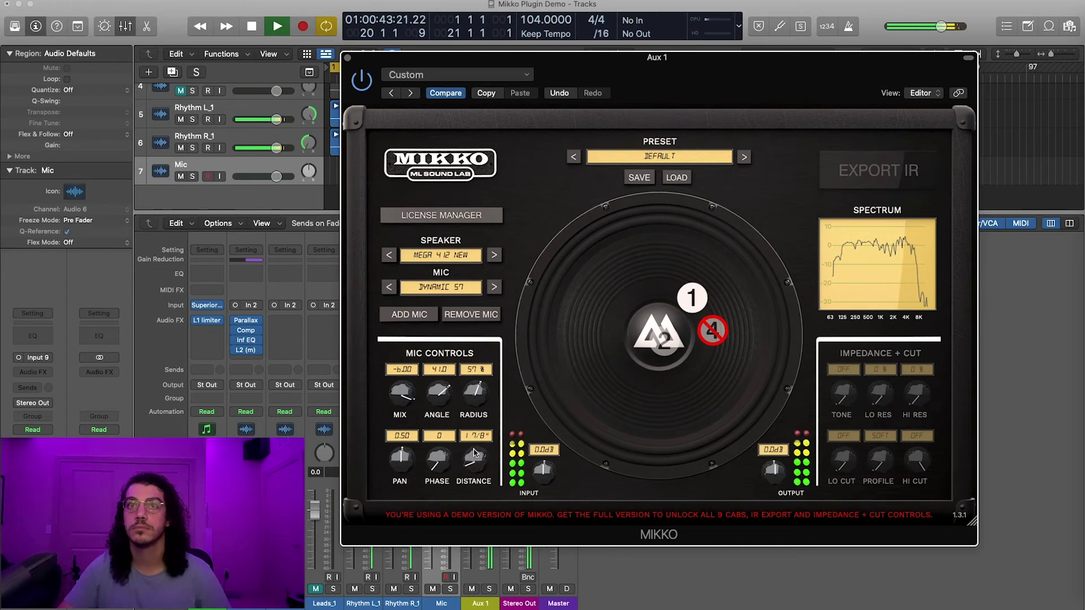
drag(388, 398, 395, 393)
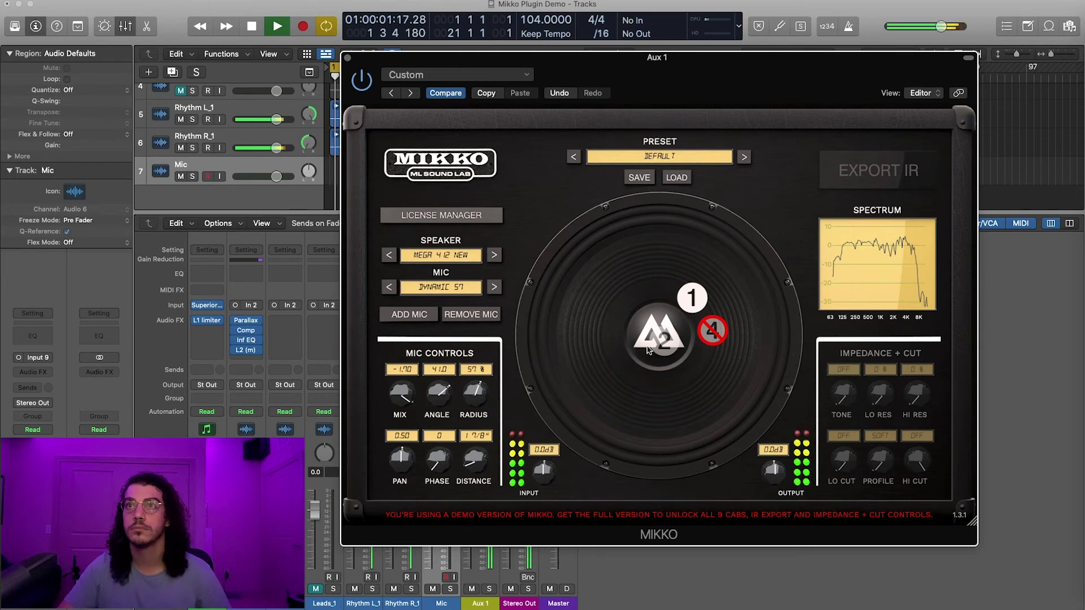
click(664, 341)
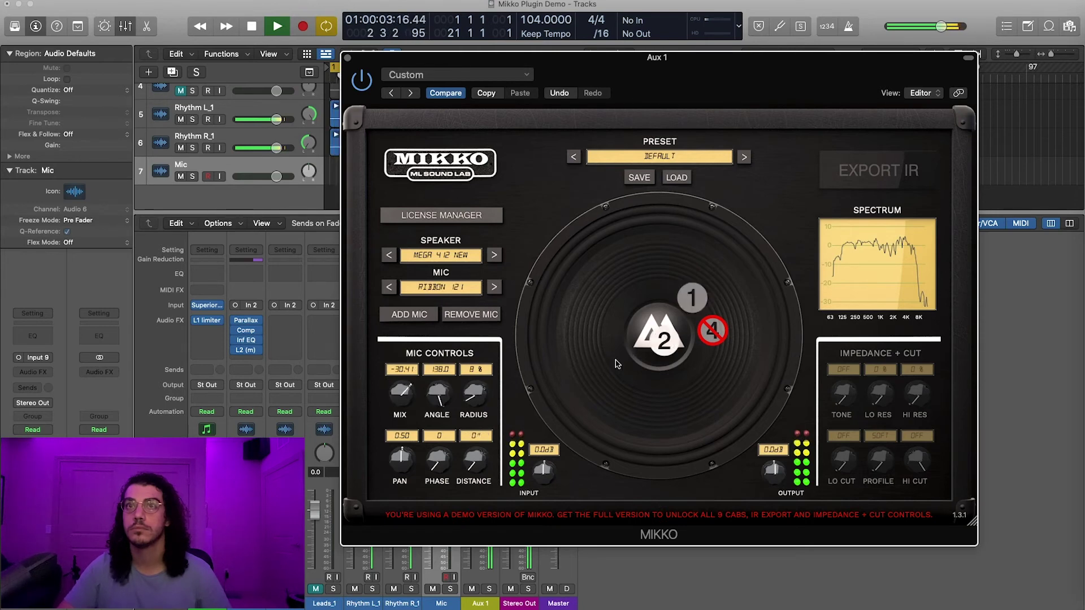
drag(482, 461, 481, 453)
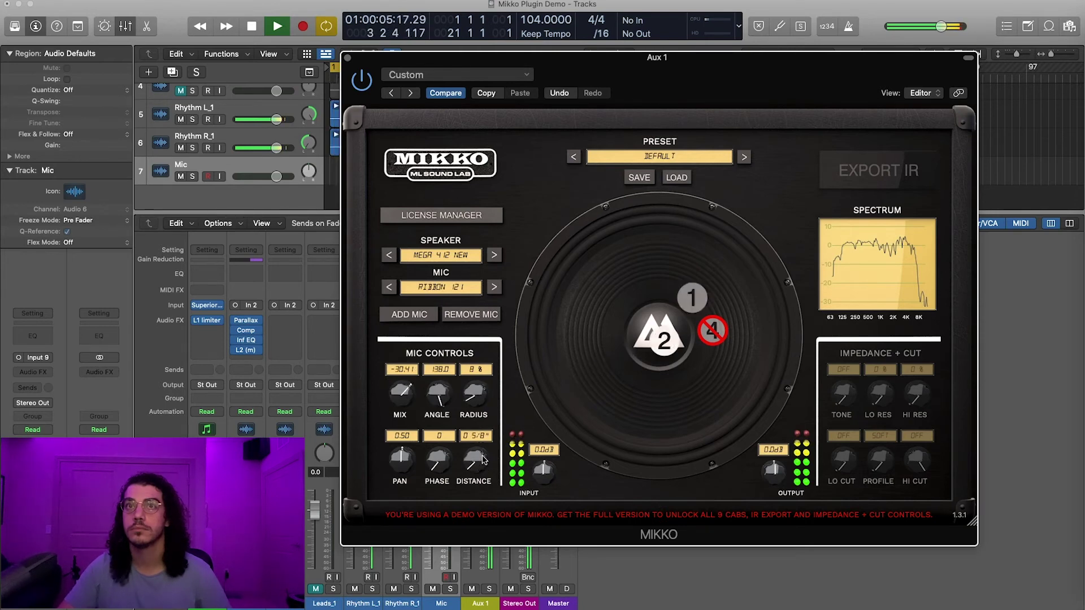
drag(402, 394, 415, 389)
key(space)
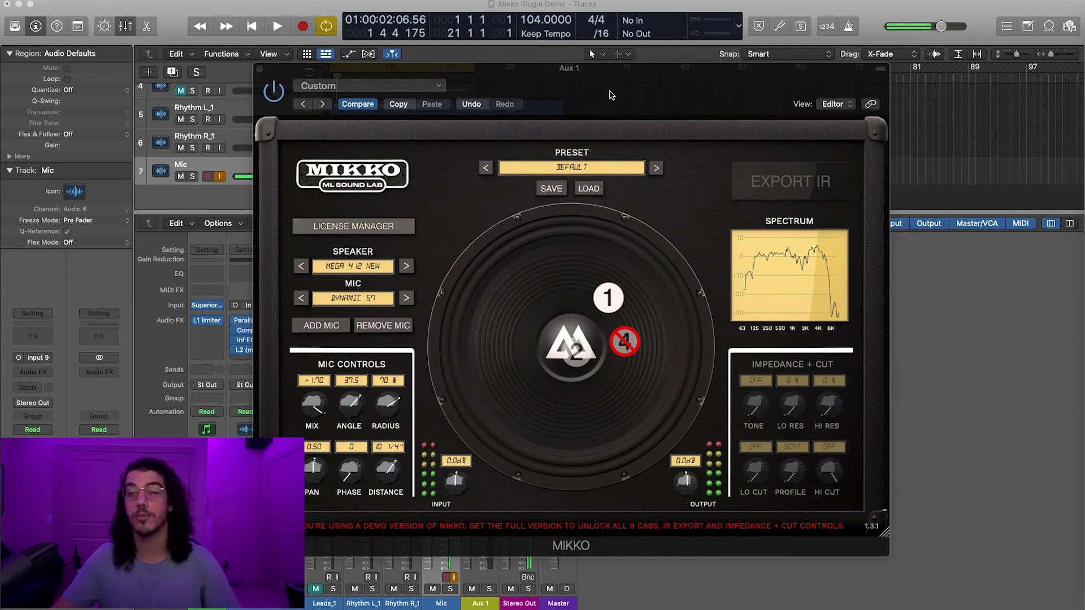
Review the cab pack licenses in the License Manager, close it without installing a license, and reposition the plug-in window
drag(611, 95, 705, 103)
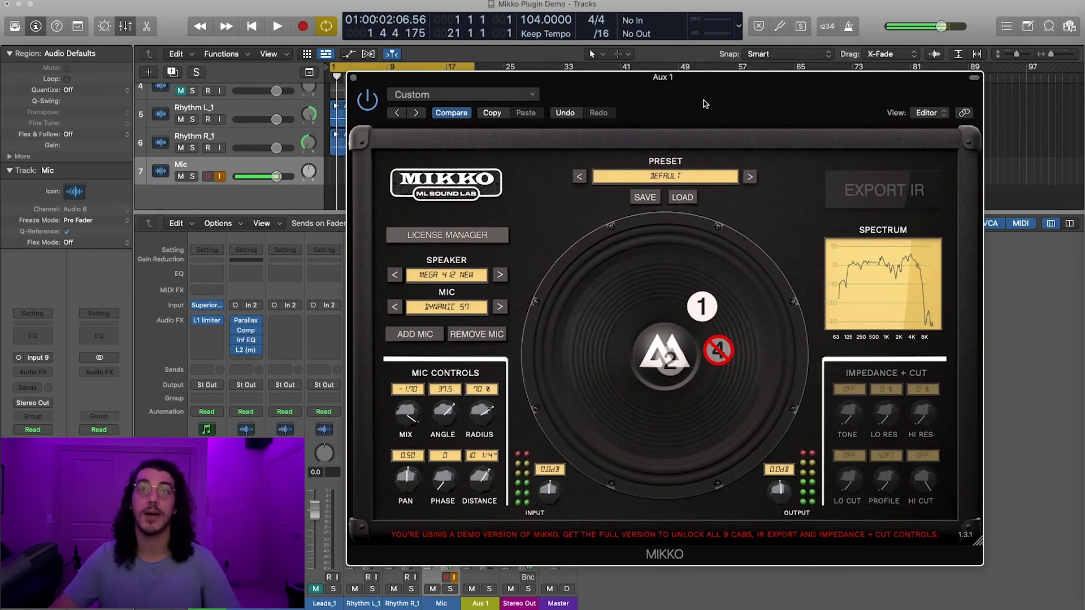
drag(704, 103, 741, 103)
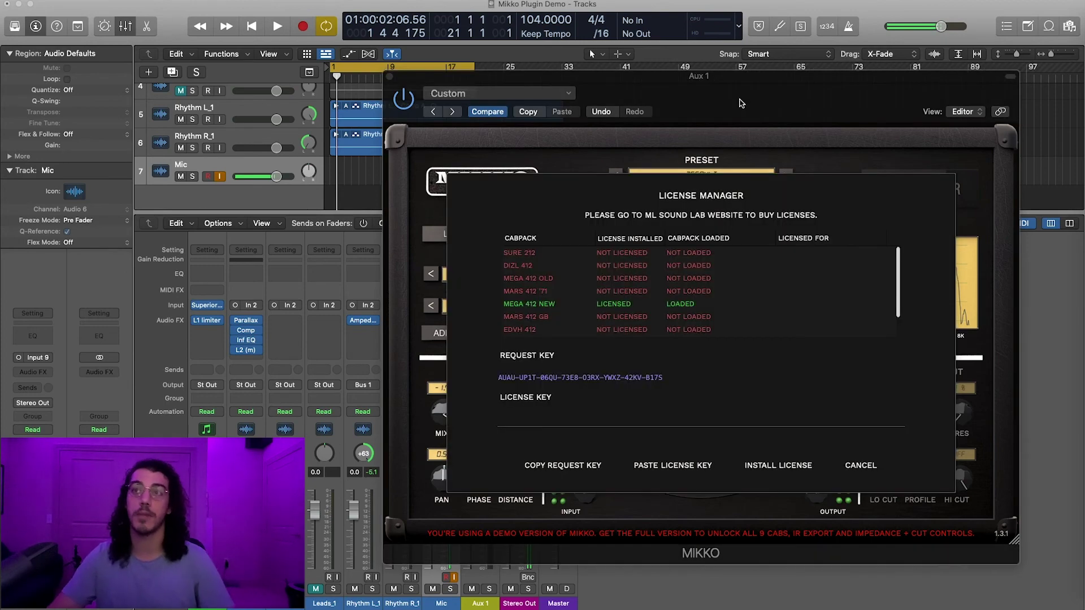
click(861, 468)
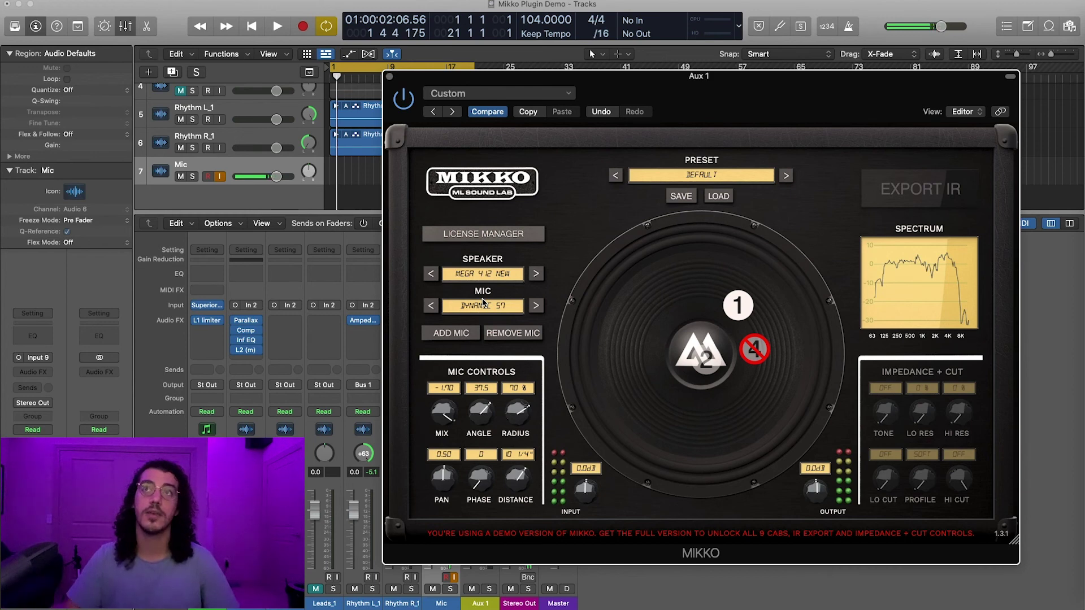
drag(713, 119, 638, 107)
click(642, 102)
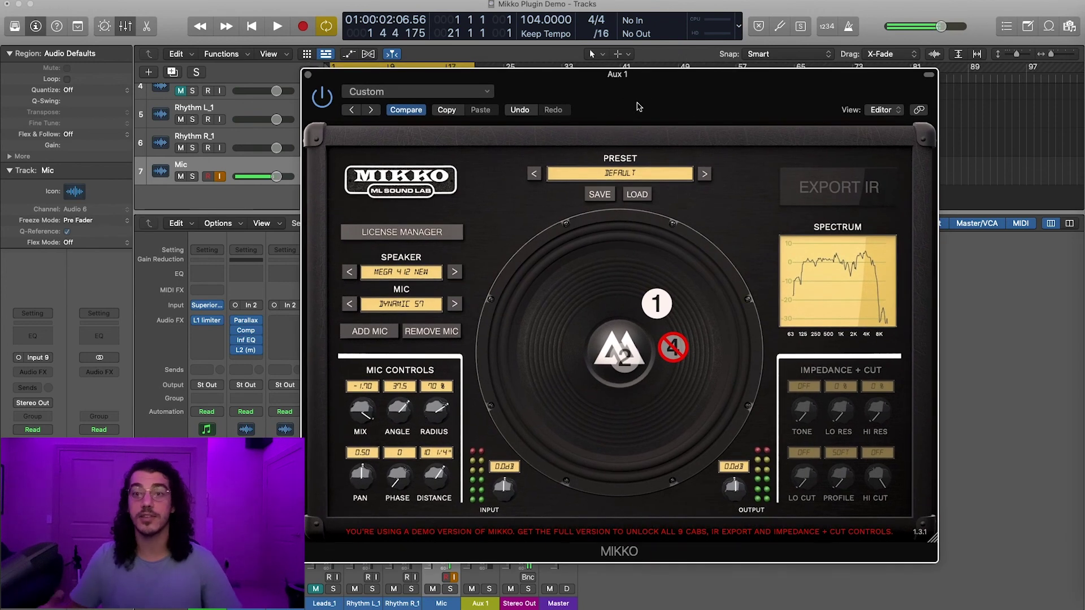